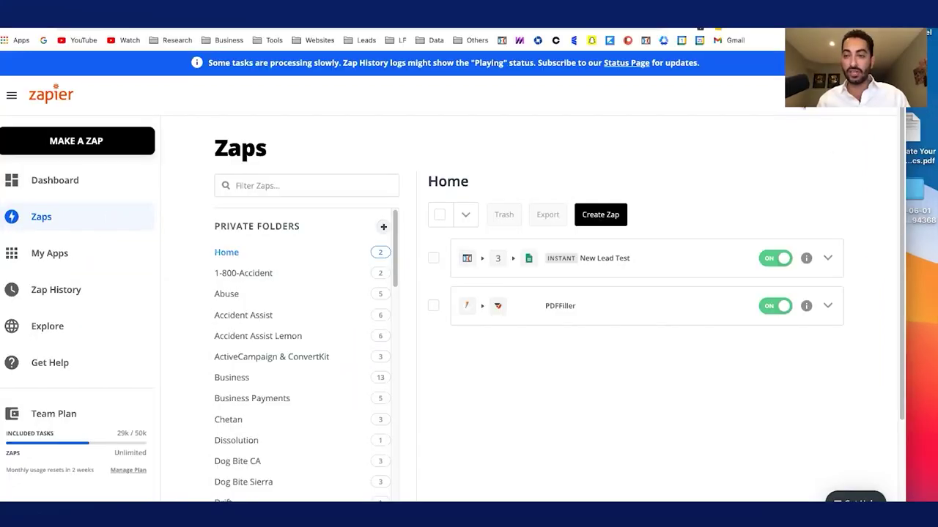
Open the Automate Your Law Firm PDF from the desktop and review the lead sources listed under New Leads in the Summary.
{"action": "double_click", "coordinate": [913, 128]}
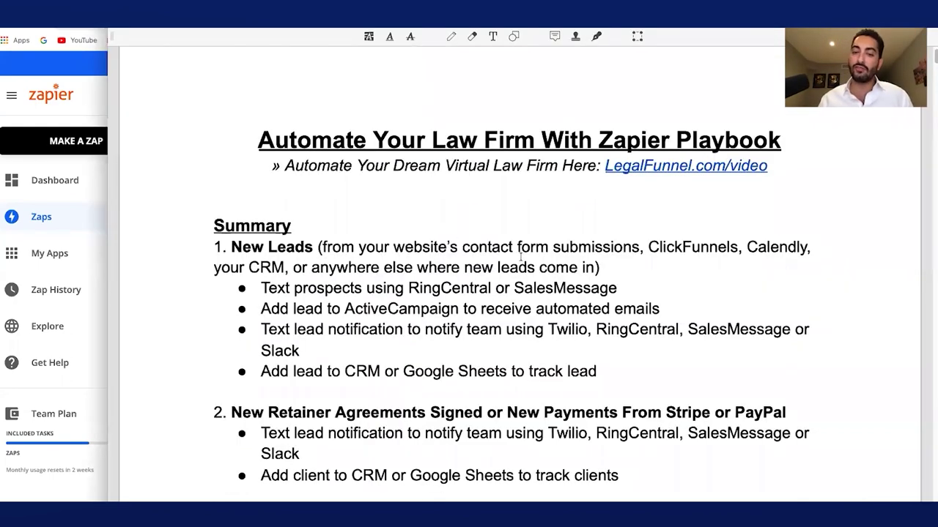
{"action": "left_click_drag", "start_coordinate": [393, 247], "coordinate": [542, 249]}
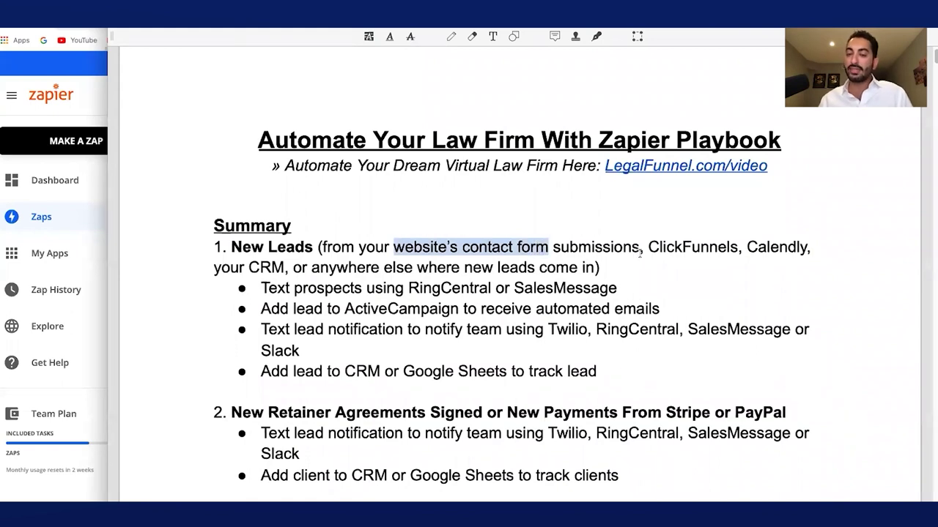
{"action": "left_click_drag", "start_coordinate": [638, 249], "coordinate": [539, 249]}
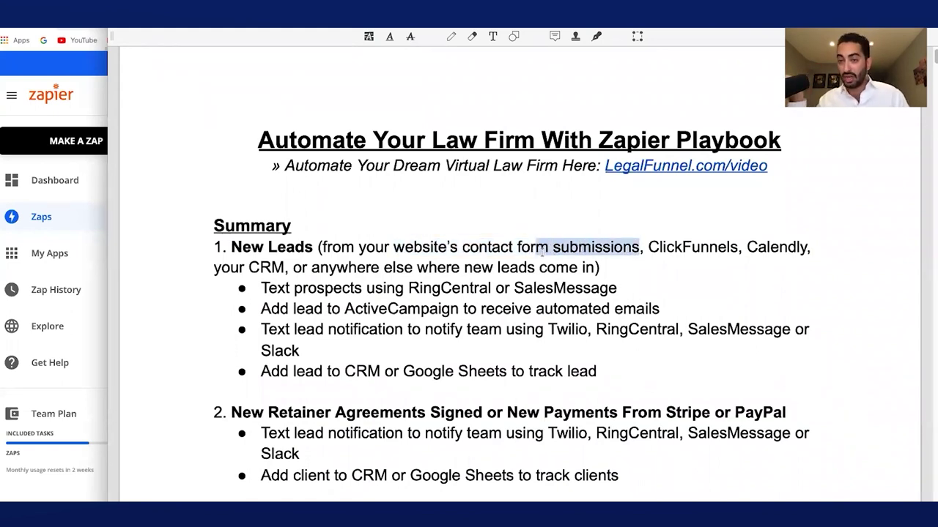
{"action": "left_click_drag", "start_coordinate": [648, 247], "coordinate": [811, 247]}
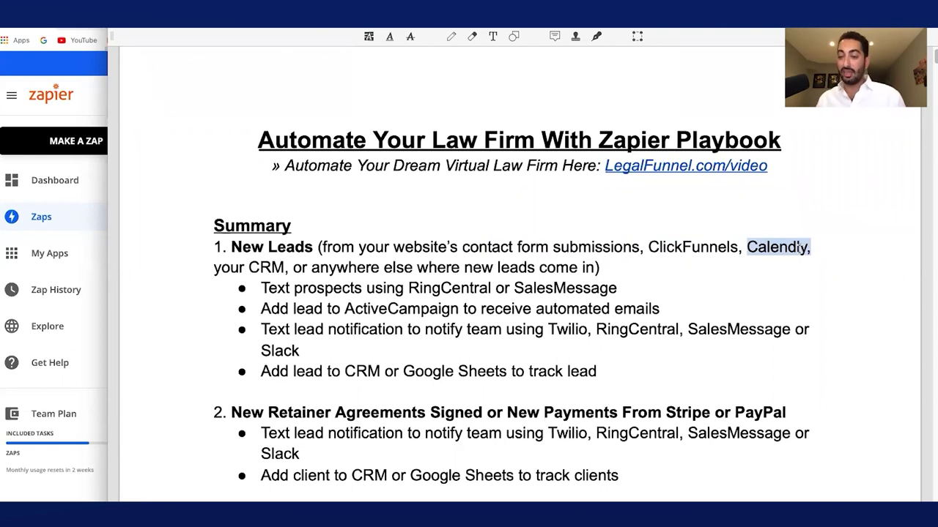
{"action": "left_click", "coordinate": [805, 247]}
{"action": "left_click_drag", "start_coordinate": [811, 247], "coordinate": [745, 246]}
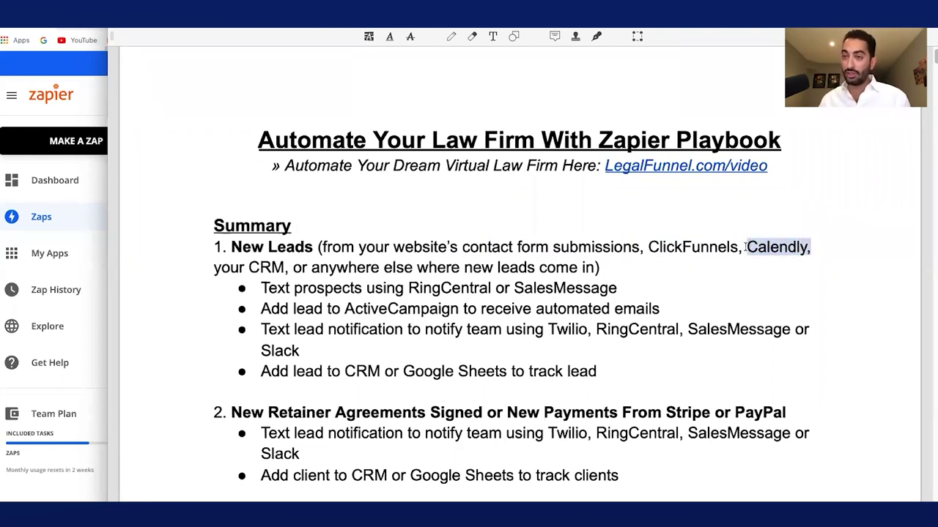
{"action": "left_click_drag", "start_coordinate": [288, 267], "coordinate": [213, 273]}
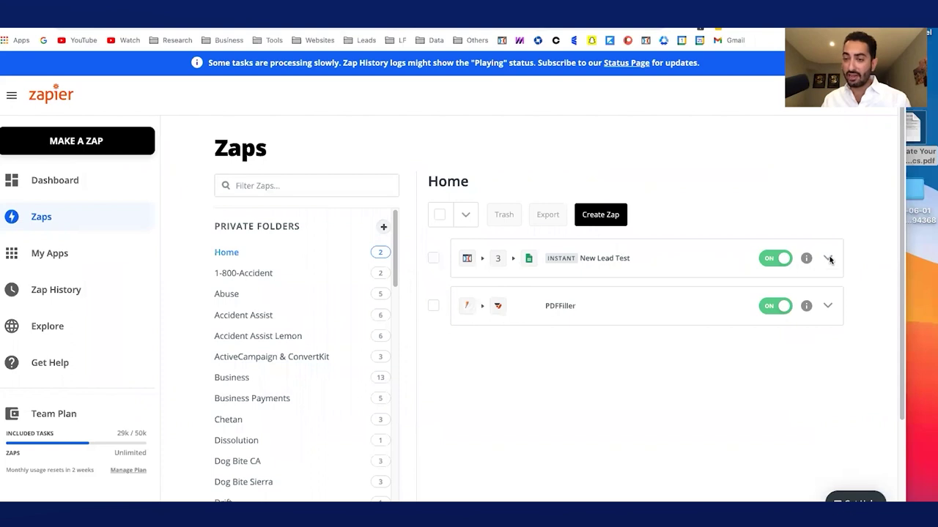
Open the New Lead Test Zap and review its sequence of steps from the ClickFunnels trigger to the Google Sheets action.
{"action": "left_click", "coordinate": [817, 259]}
{"action": "left_click", "coordinate": [628, 260]}
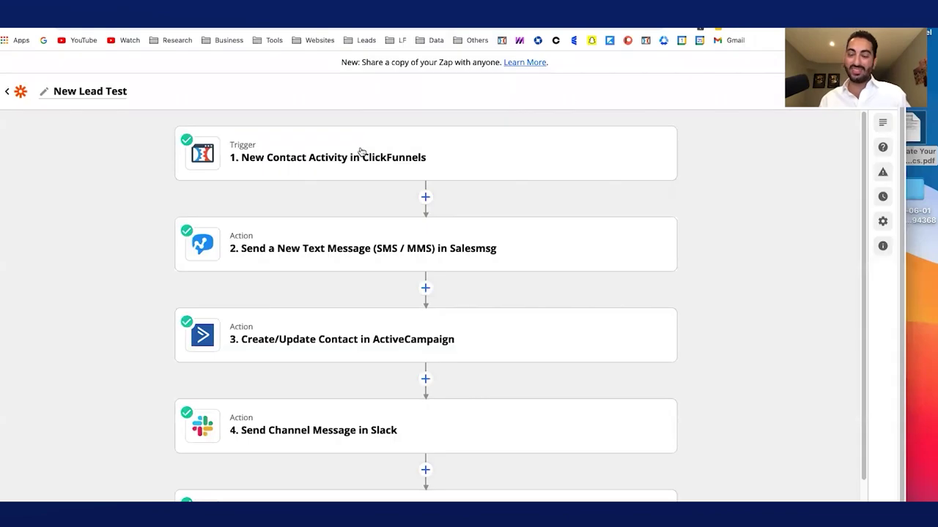
{"action": "mouse_move", "coordinate": [361, 152]}
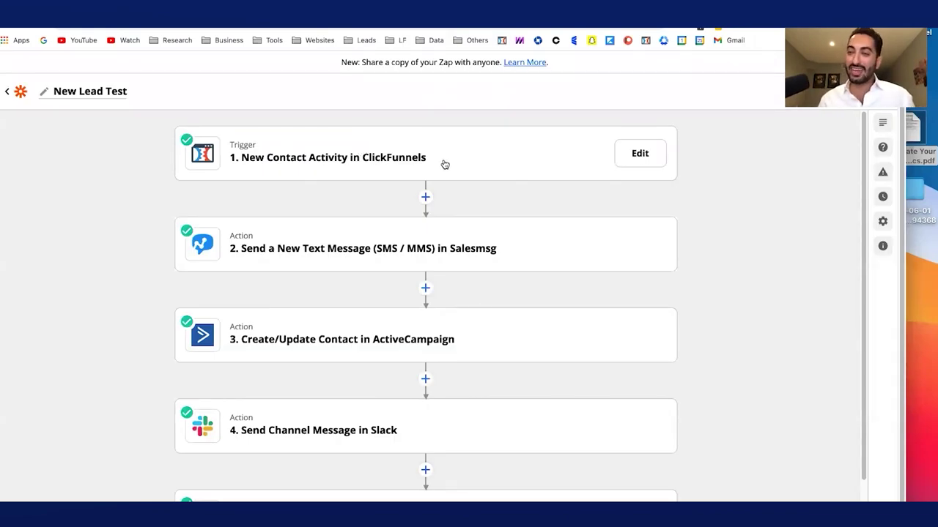
{"action": "mouse_move", "coordinate": [470, 249]}
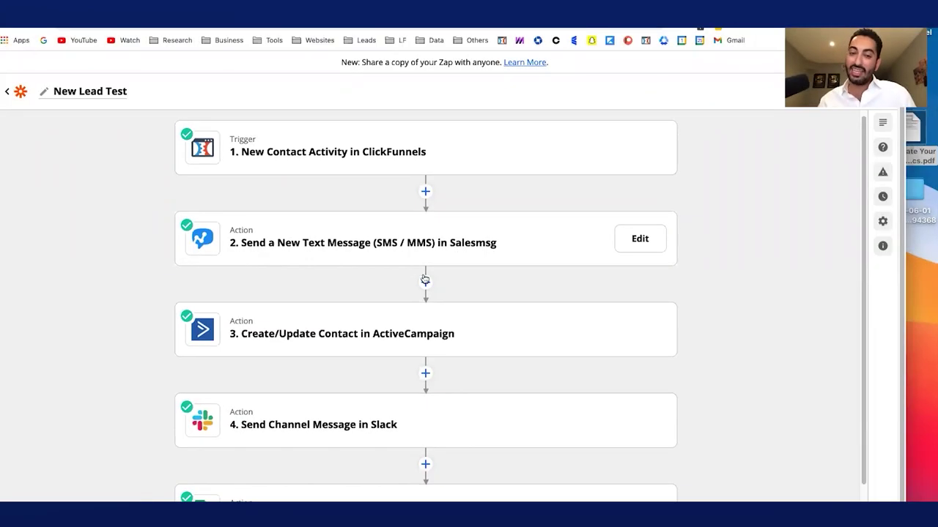
{"action": "scroll", "coordinate": [440, 278], "scroll_direction": "down", "scroll_amount": 2}
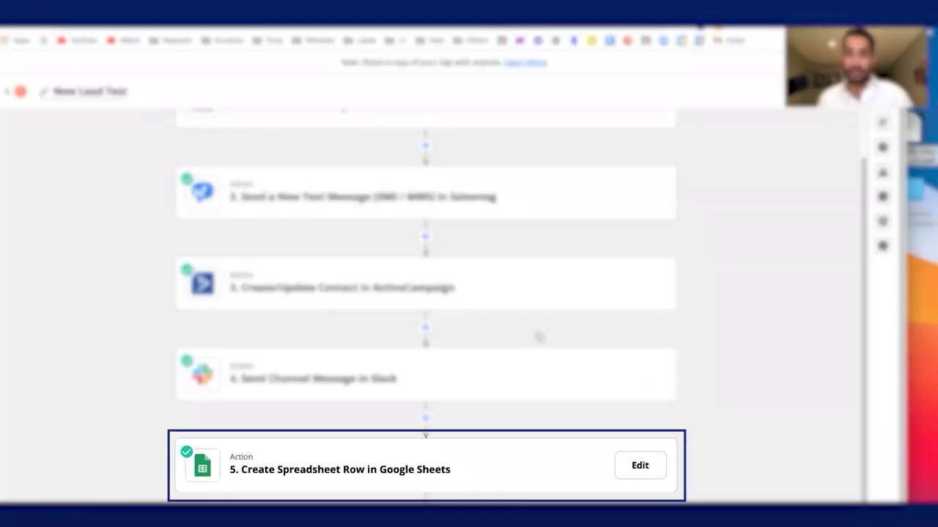
{"action": "scroll", "coordinate": [502, 497], "scroll_direction": "up", "scroll_amount": 2}
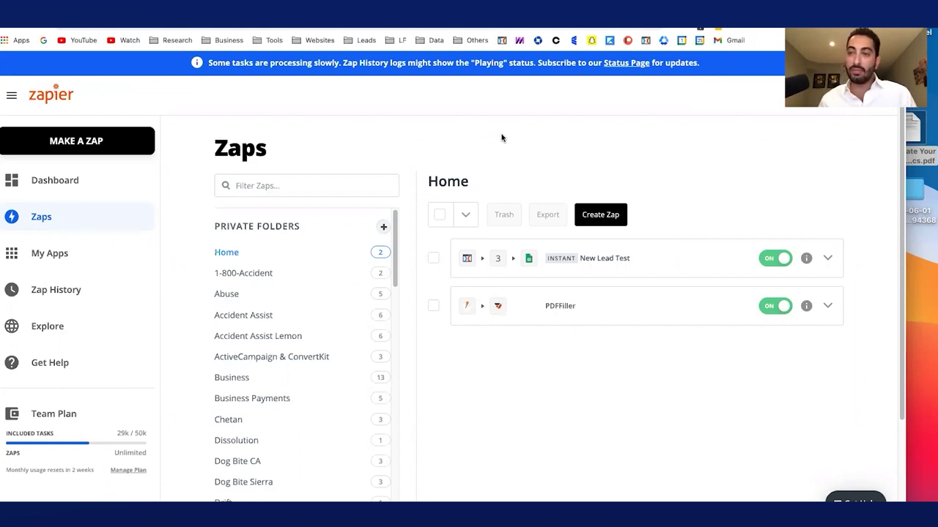
Create a new Zap and choose ClickFunnels, one of the playbook's lead sources, as the trigger app.
{"action": "left_click", "coordinate": [622, 219]}
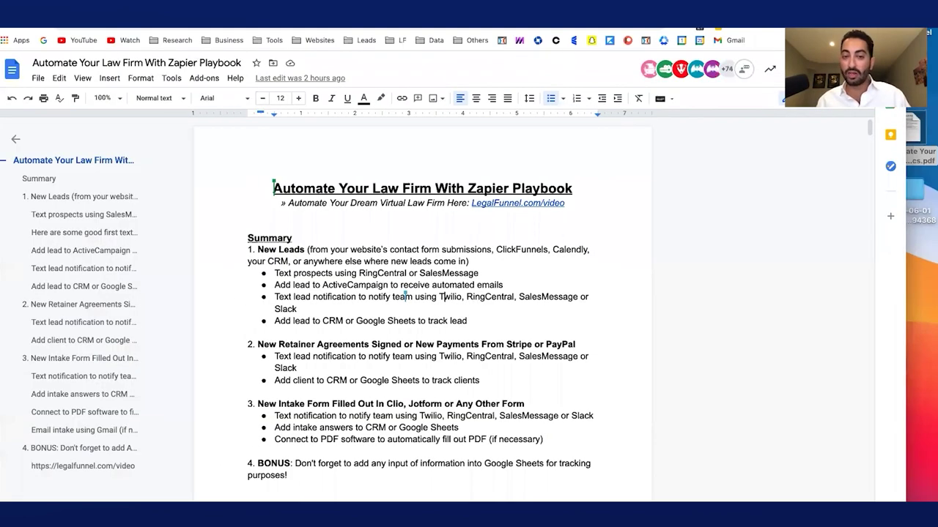
{"action": "left_click_drag", "start_coordinate": [351, 250], "coordinate": [547, 250]}
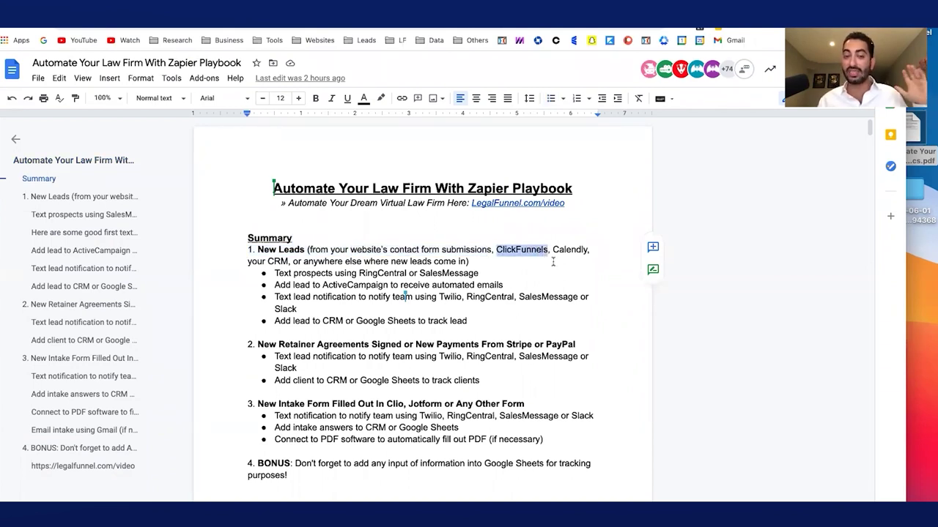
{"action": "key", "text": "ctrl+Tab"}
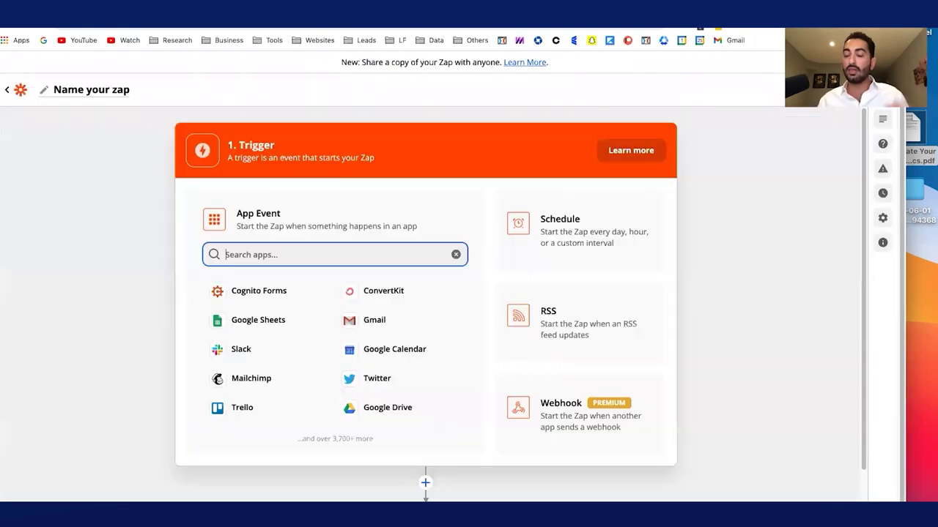
{"action": "type", "text": "clickfun"}
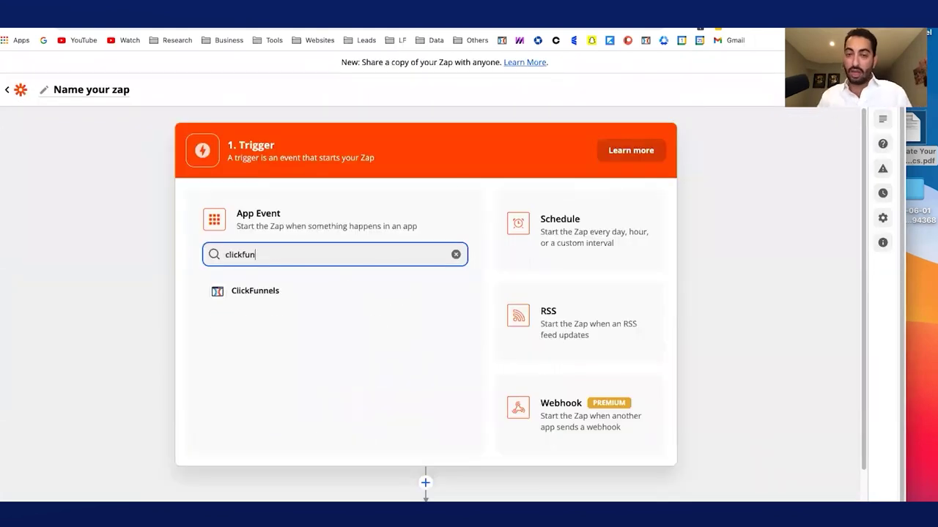
{"action": "left_click", "coordinate": [303, 301]}
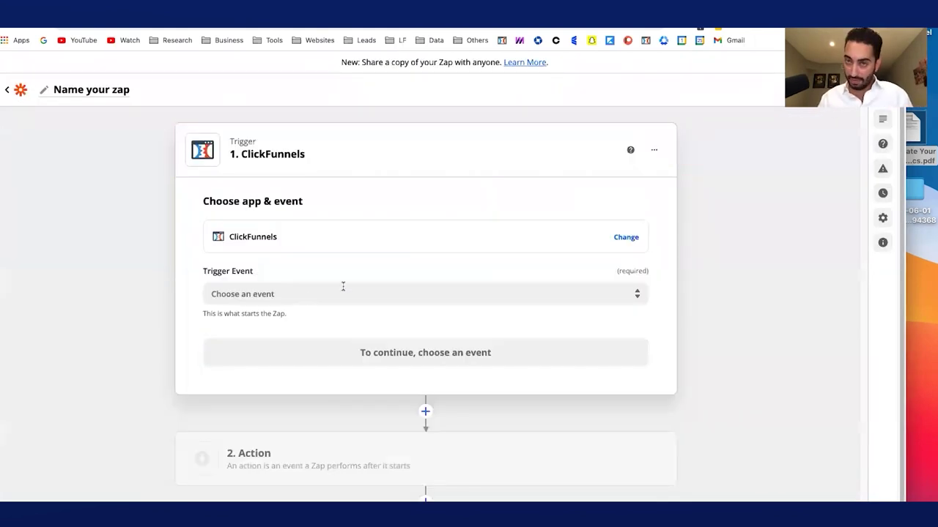
Set the trigger event to New Contact Activity and select the ClickFunnels account for the trigger.
{"action": "left_click", "coordinate": [290, 293]}
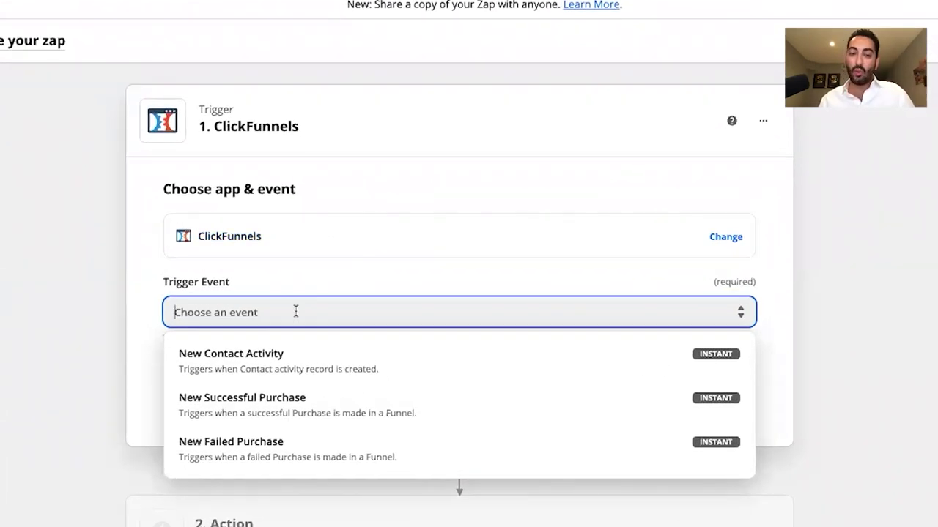
{"action": "left_click", "coordinate": [320, 361]}
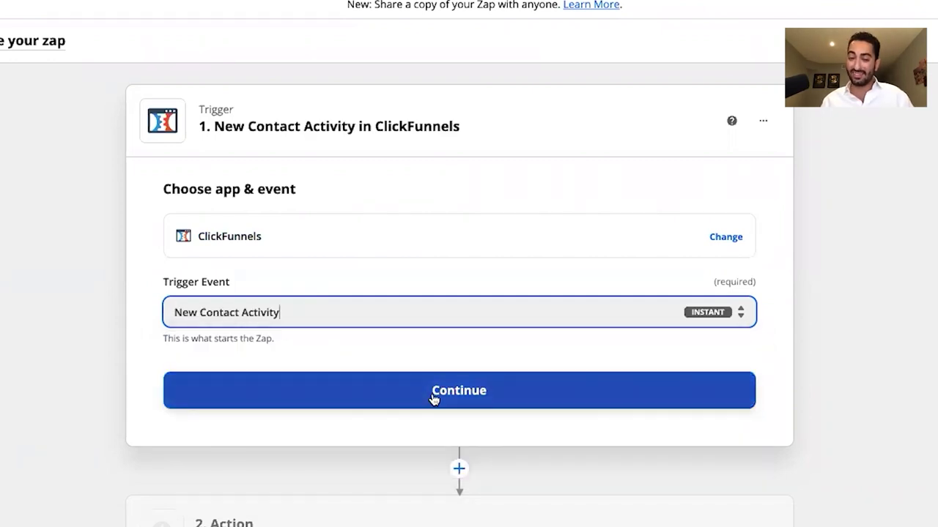
{"action": "left_click", "coordinate": [476, 392]}
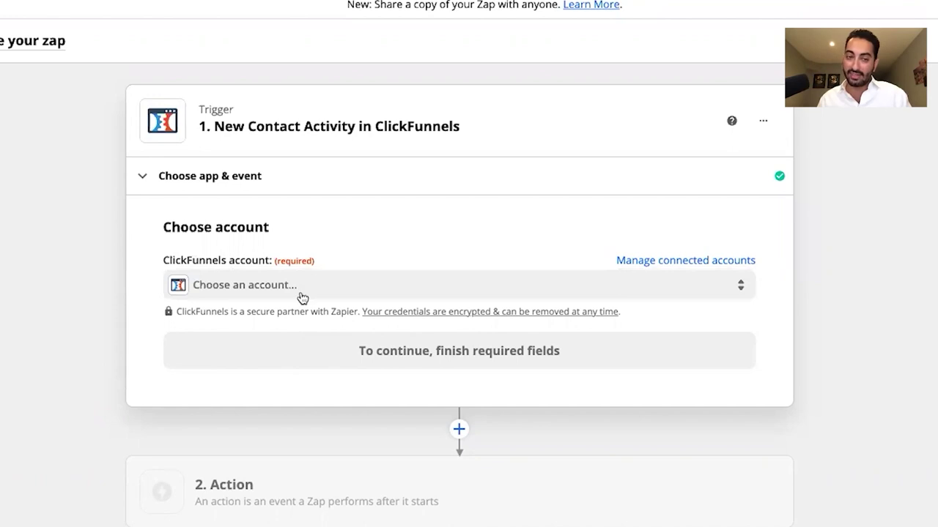
{"action": "left_click", "coordinate": [471, 354]}
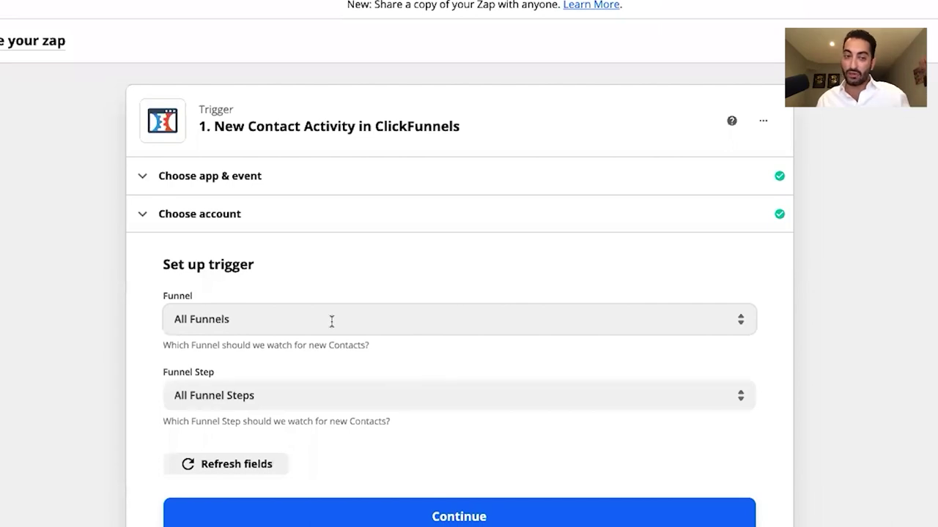
Search the trigger's funnels for "test" and set the Funnel to New Lead Test.
{"action": "left_click", "coordinate": [332, 321]}
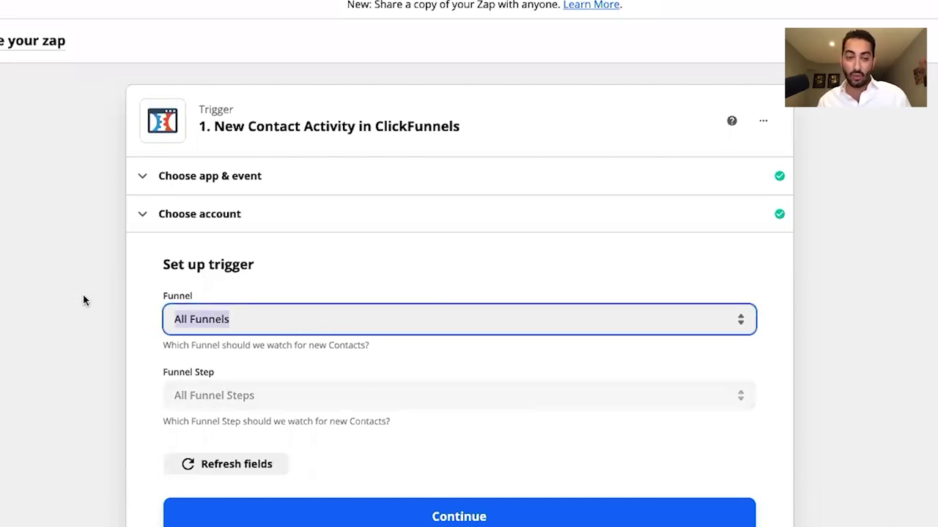
{"action": "key", "text": "BackSpace"}
{"action": "left_click", "coordinate": [288, 319]}
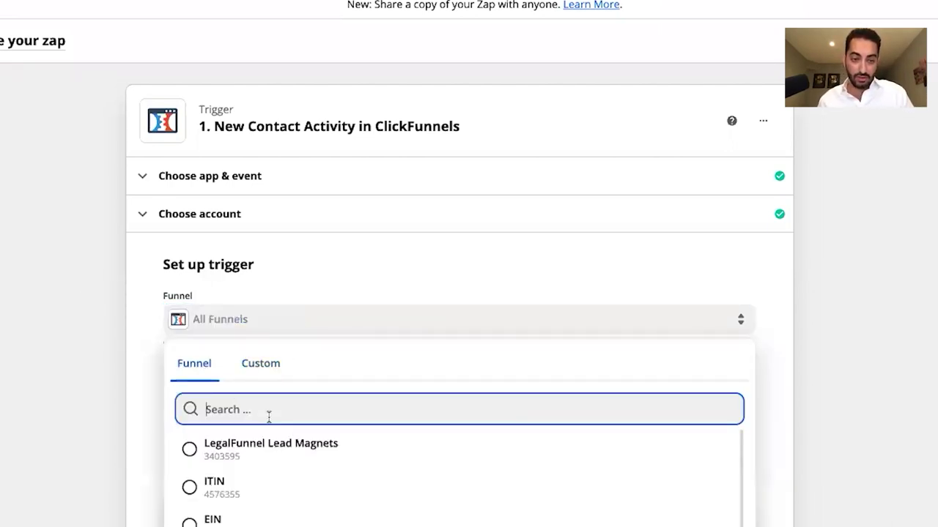
{"action": "type", "text": "test"}
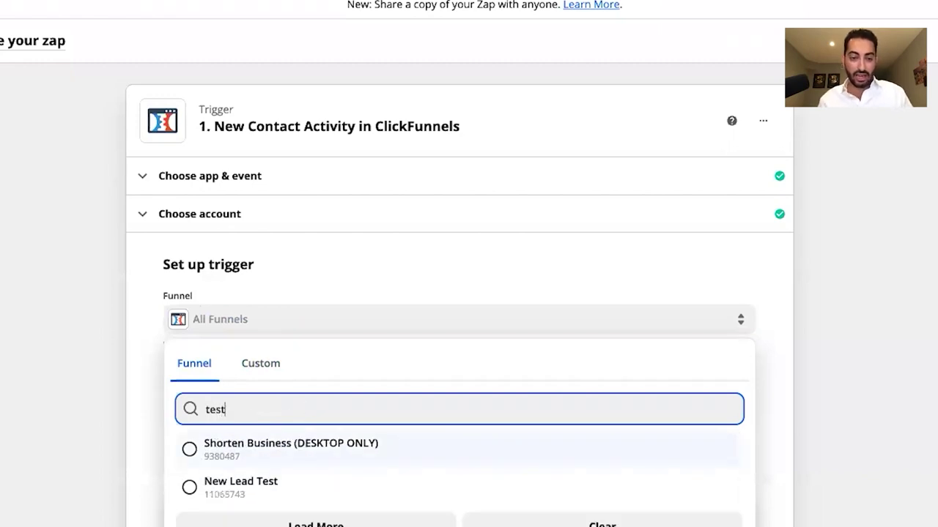
{"action": "left_click", "coordinate": [308, 481]}
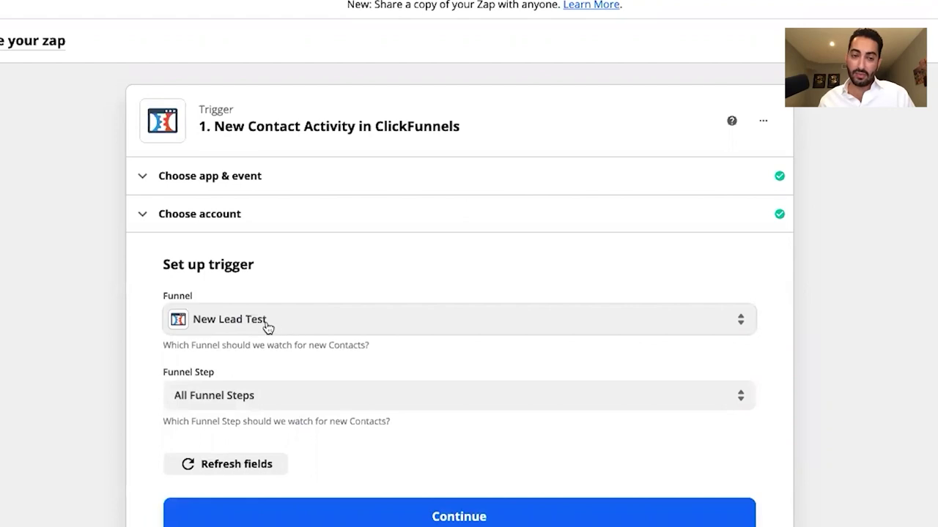
Set the trigger's Funnel Step to Landing Page.
{"action": "left_click", "coordinate": [279, 393]}
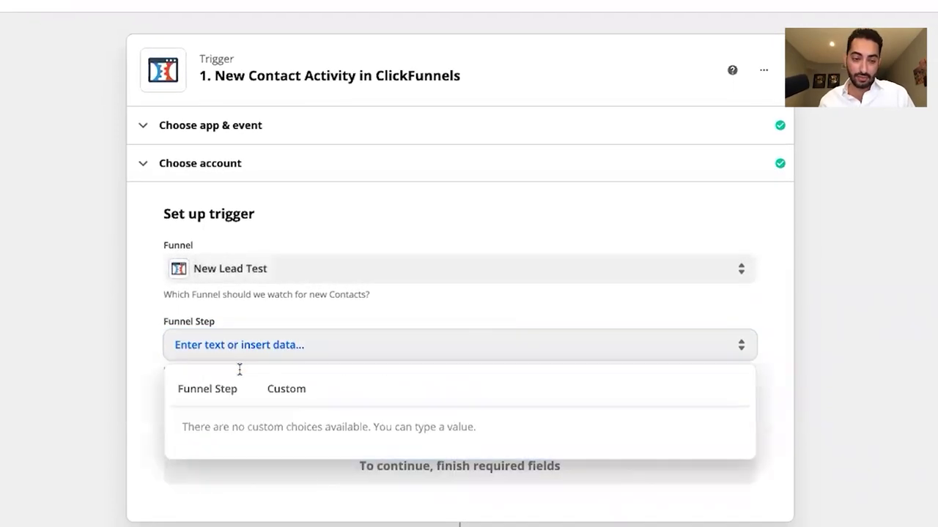
{"action": "left_click", "coordinate": [212, 390]}
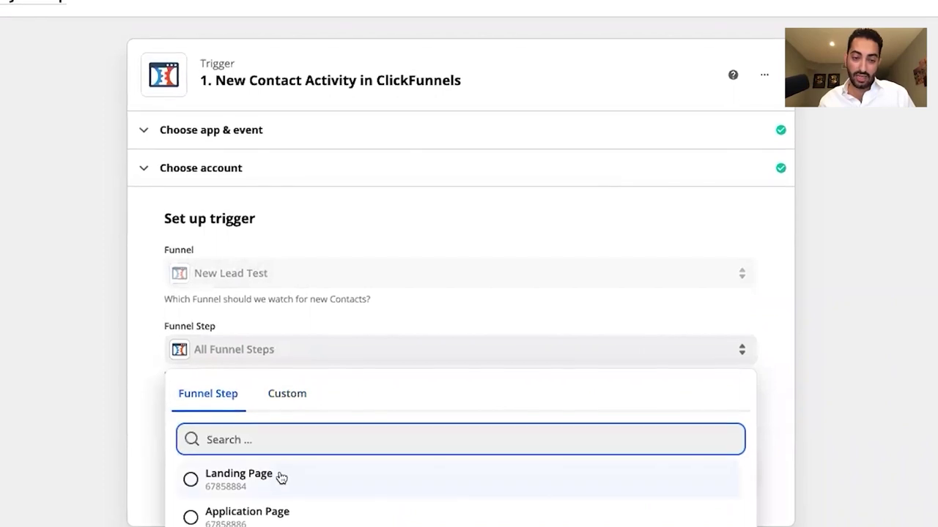
{"action": "left_click", "coordinate": [281, 478]}
{"action": "left_click", "coordinate": [274, 419]}
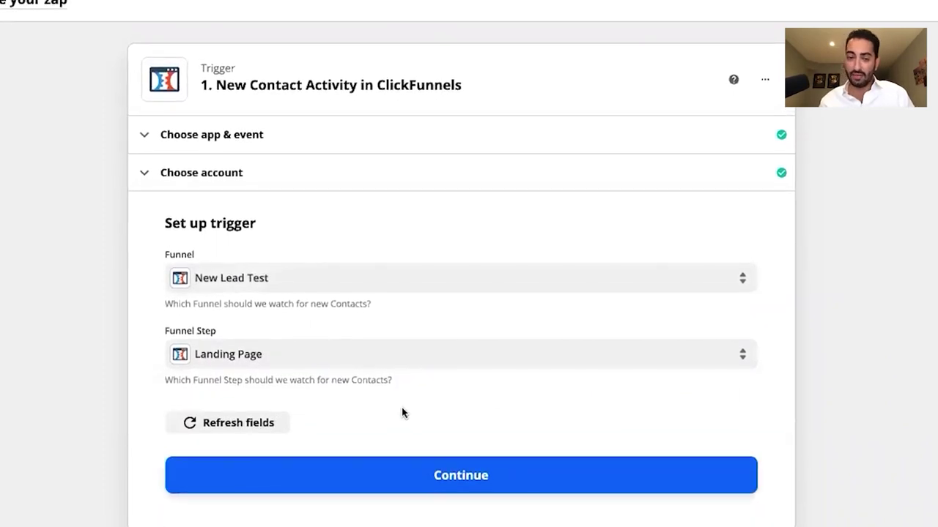
Confirm the trigger setup and run the trigger test to pull a recent ClickFunnels contact.
{"action": "scroll", "coordinate": [439, 421], "scroll_direction": "down", "scroll_amount": 1}
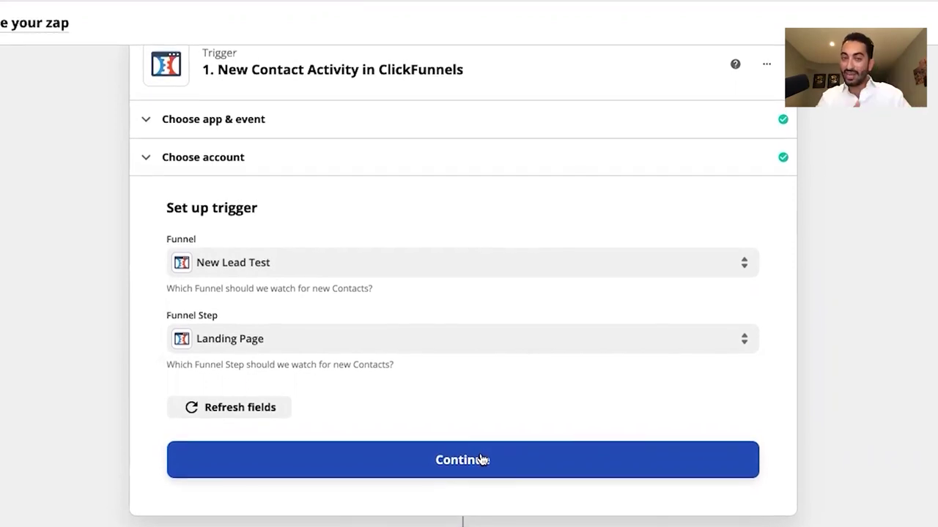
{"action": "scroll", "coordinate": [422, 424], "scroll_direction": "up", "scroll_amount": 1}
{"action": "scroll", "coordinate": [423, 428], "scroll_direction": "down", "scroll_amount": 2}
{"action": "left_click", "coordinate": [488, 436]}
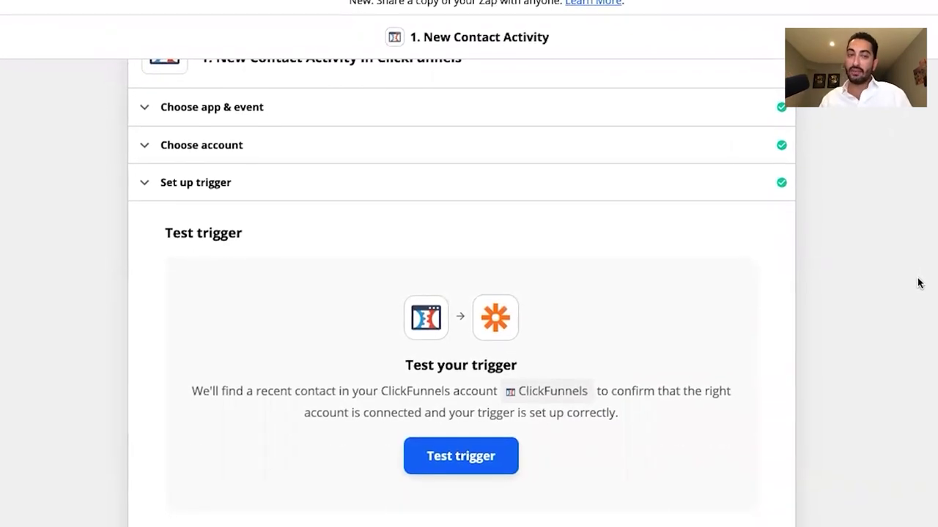
{"action": "scroll", "coordinate": [554, 329], "scroll_direction": "down", "scroll_amount": 2}
{"action": "left_click", "coordinate": [468, 455]}
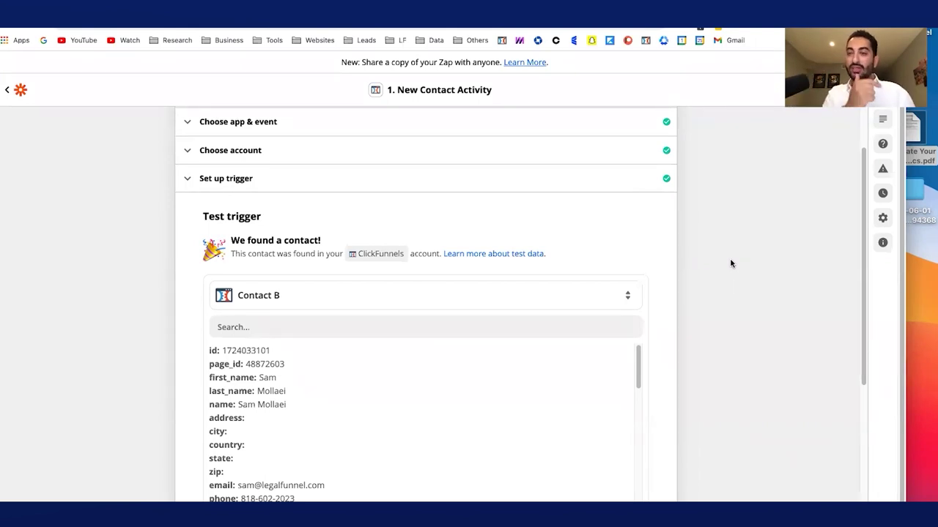
Examine the test contact's data fields, from the name, email and phone through the shipping and profile details.
{"action": "scroll", "coordinate": [730, 263], "scroll_direction": "down", "scroll_amount": 3}
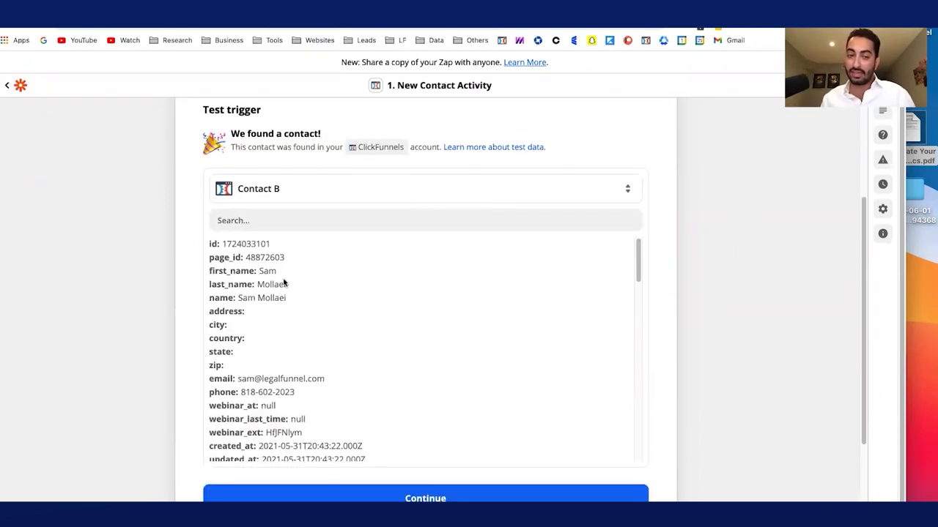
{"action": "scroll", "coordinate": [271, 270], "scroll_direction": "down", "scroll_amount": 1}
{"action": "scroll", "coordinate": [271, 268], "scroll_direction": "up", "scroll_amount": 1}
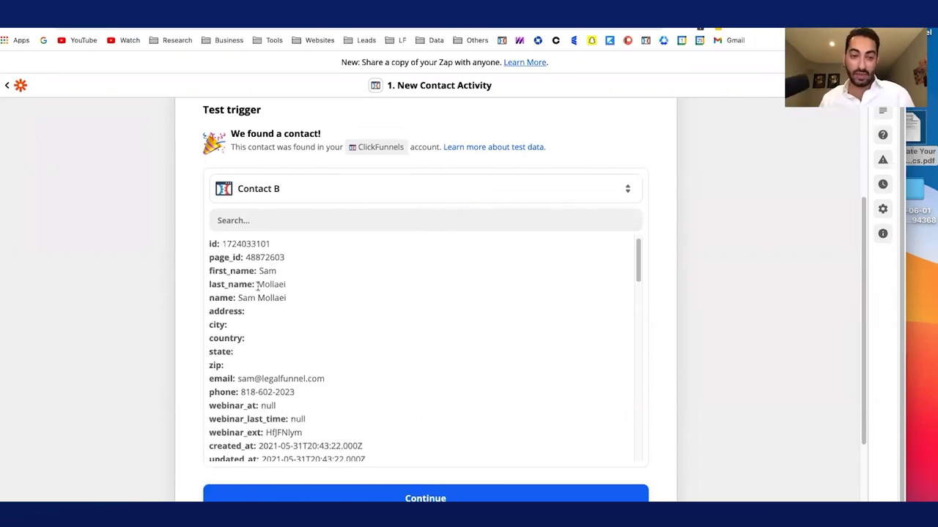
{"action": "left_click_drag", "start_coordinate": [241, 381], "coordinate": [310, 385]}
{"action": "left_click", "coordinate": [309, 385]}
{"action": "scroll", "coordinate": [310, 383], "scroll_direction": "down", "scroll_amount": 5}
{"action": "scroll", "coordinate": [324, 375], "scroll_direction": "down", "scroll_amount": 3}
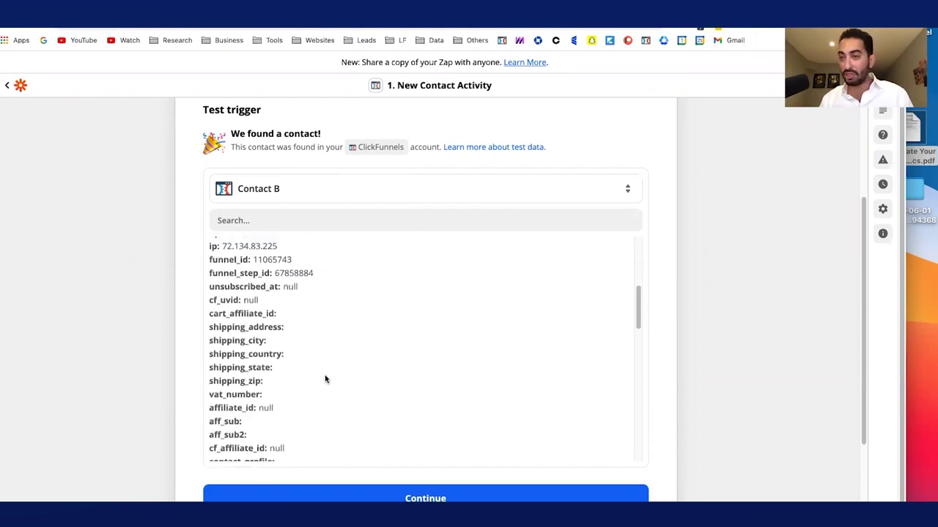
{"action": "scroll", "coordinate": [337, 388], "scroll_direction": "down", "scroll_amount": 6}
{"action": "scroll", "coordinate": [558, 410], "scroll_direction": "down", "scroll_amount": 5}
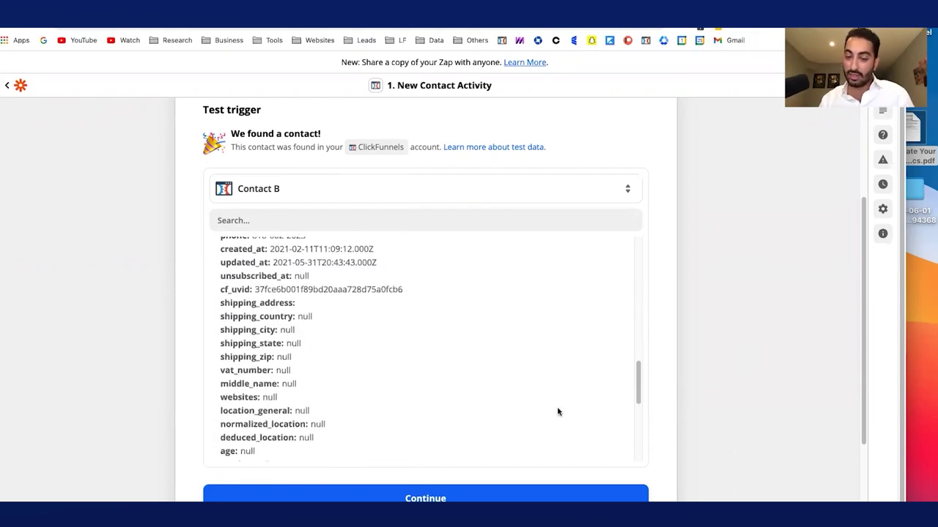
{"action": "scroll", "coordinate": [339, 412], "scroll_direction": "up", "scroll_amount": 6}
{"action": "scroll", "coordinate": [521, 383], "scroll_direction": "down", "scroll_amount": 10}
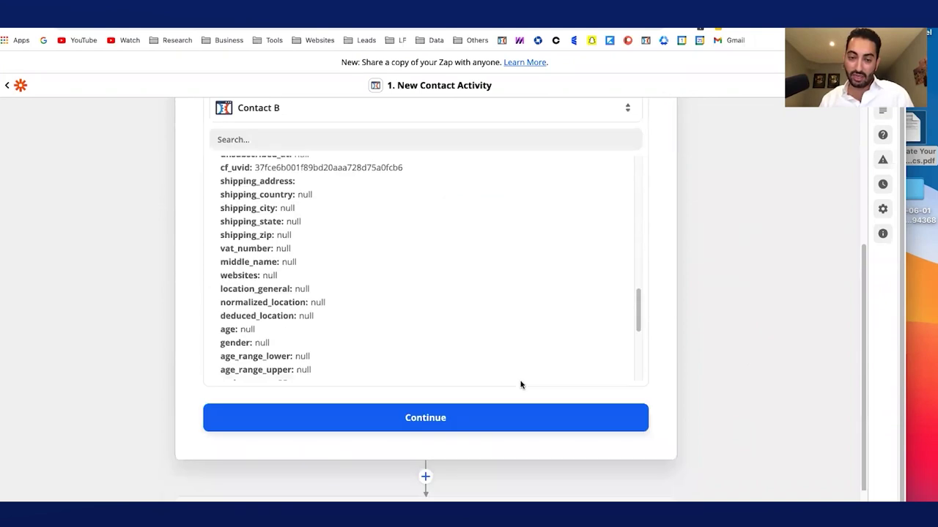
Continue past the trigger test and set the action to Salesmsg with the event Send a New Text Message (SMS / MMS).
{"action": "left_click", "coordinate": [466, 393]}
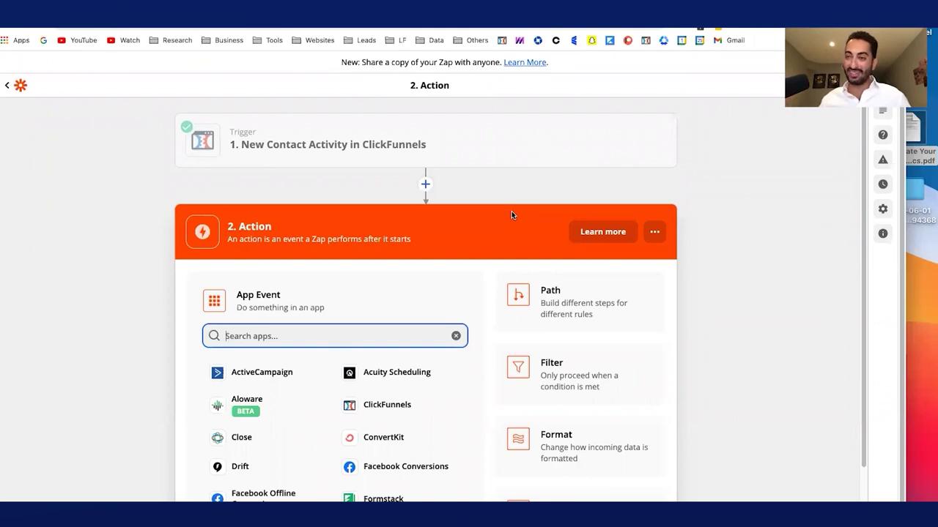
{"action": "scroll", "coordinate": [511, 211], "scroll_direction": "down", "scroll_amount": 2}
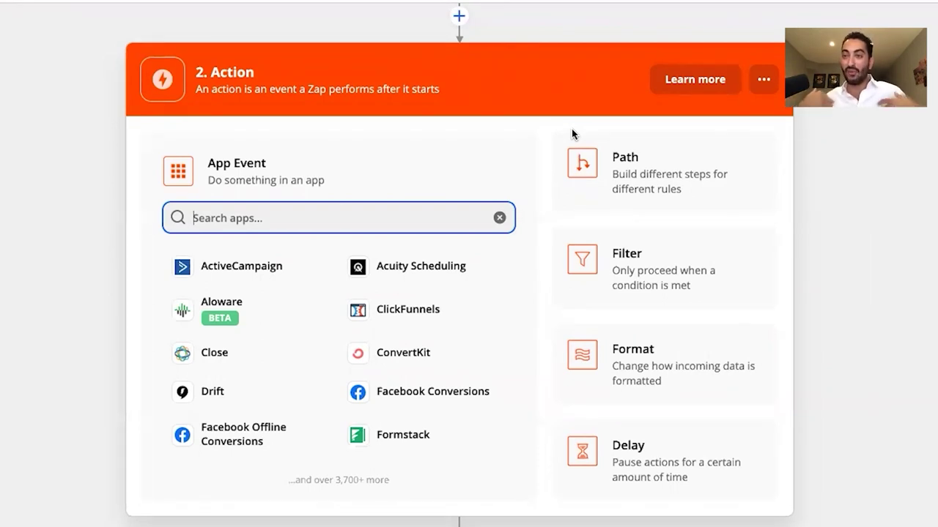
{"action": "type", "text": "sal"}
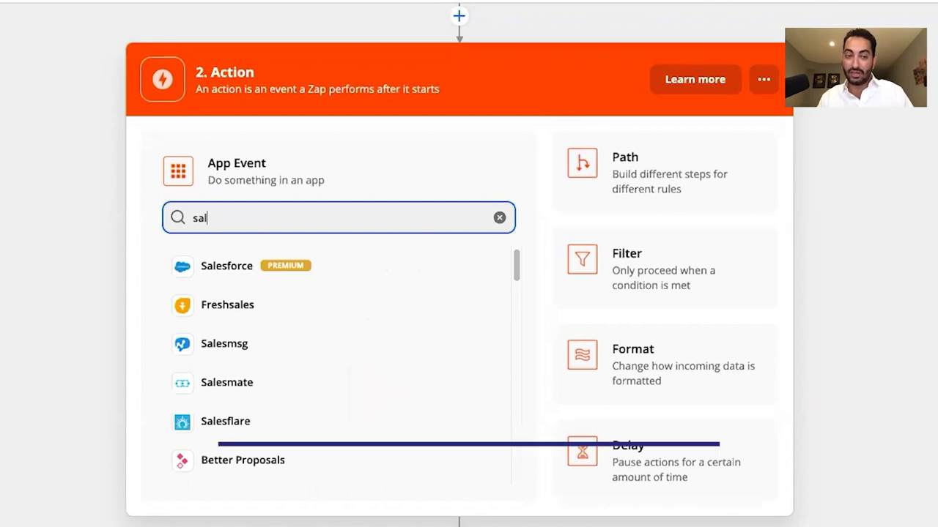
{"action": "type", "text": "esm"}
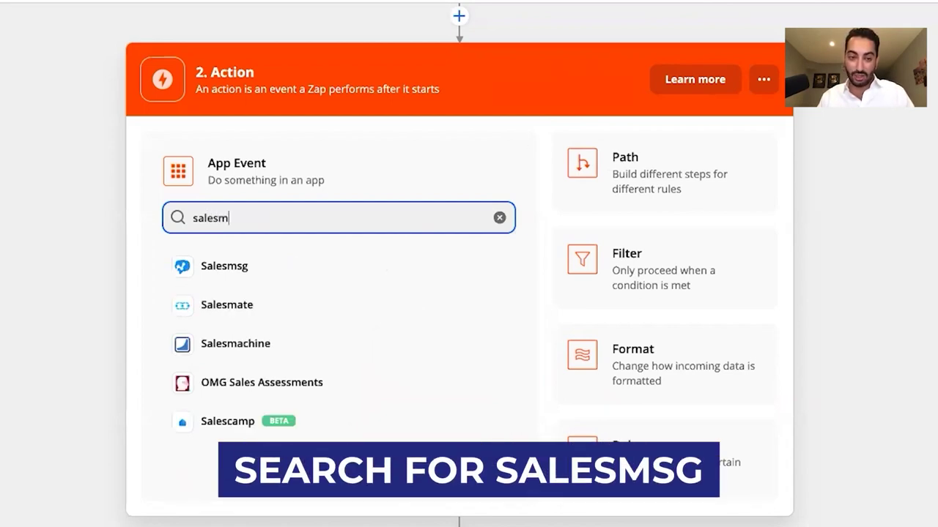
{"action": "left_click", "coordinate": [254, 276]}
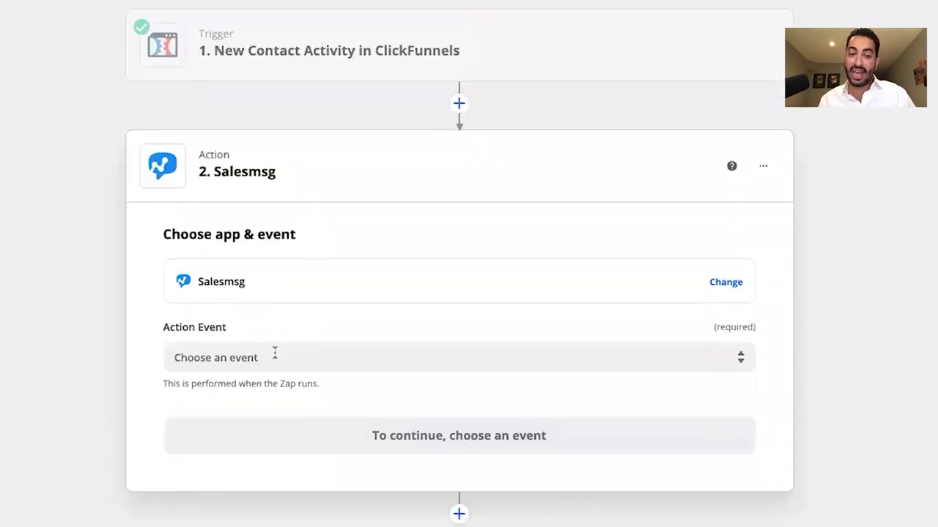
{"action": "left_click", "coordinate": [268, 358]}
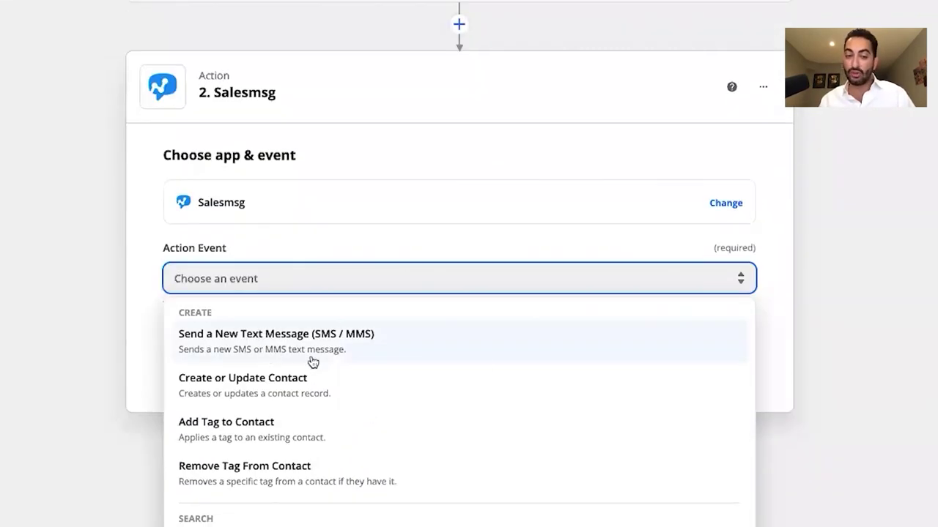
{"action": "left_click", "coordinate": [371, 333]}
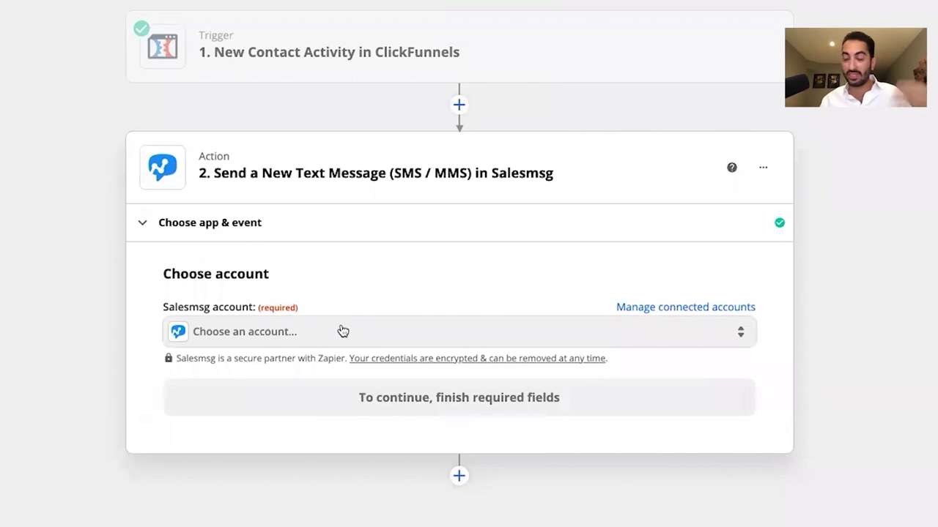
Choose a connected Salesmsg account for the text message action and continue to its setup.
{"action": "left_click", "coordinate": [318, 343]}
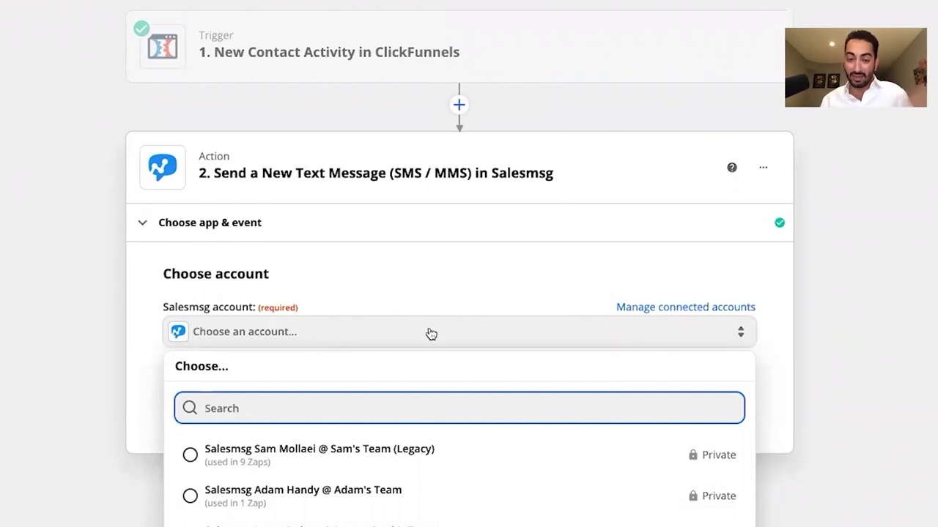
{"action": "scroll", "coordinate": [452, 334], "scroll_direction": "down", "scroll_amount": 2}
{"action": "left_click", "coordinate": [391, 381]}
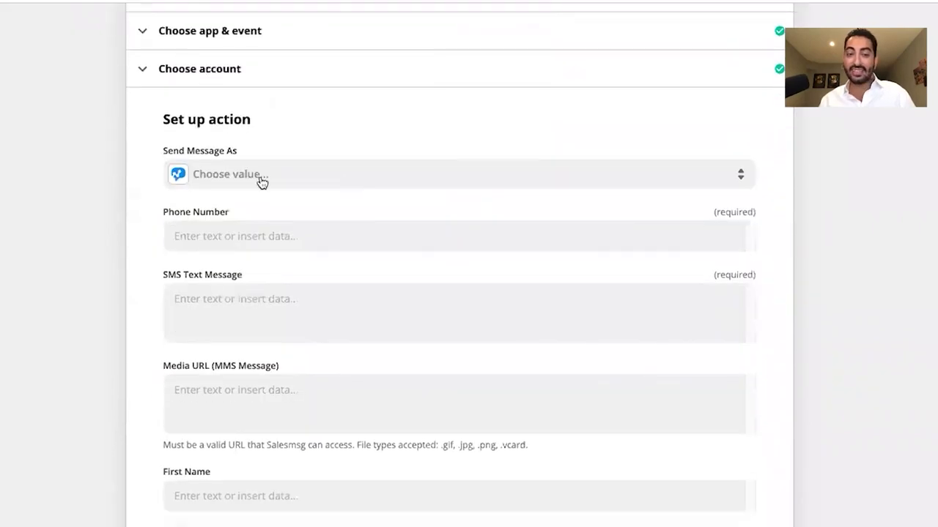
Set Send Message As to the listed member's phone line and map Phone Number to the Phone field of the ClickFunnels trigger.
{"action": "left_click", "coordinate": [262, 181]}
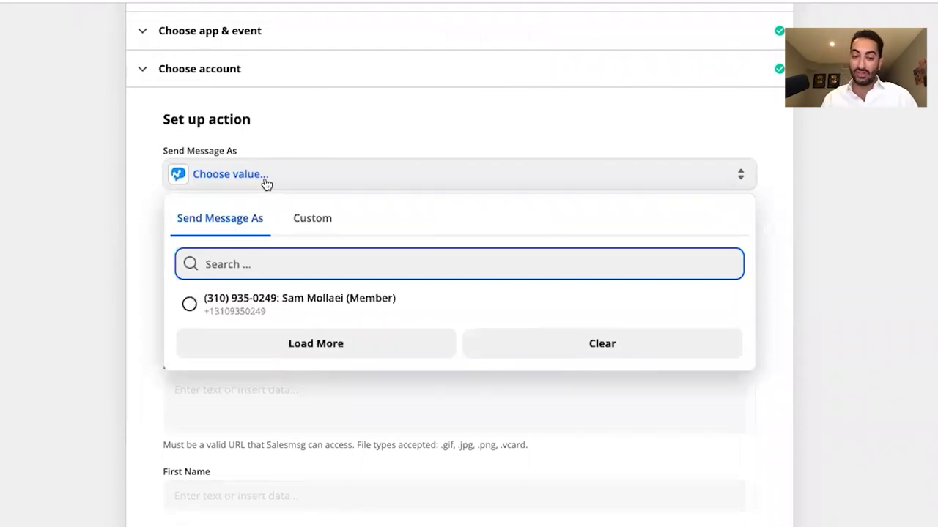
{"action": "left_click", "coordinate": [272, 297]}
{"action": "left_click", "coordinate": [274, 236]}
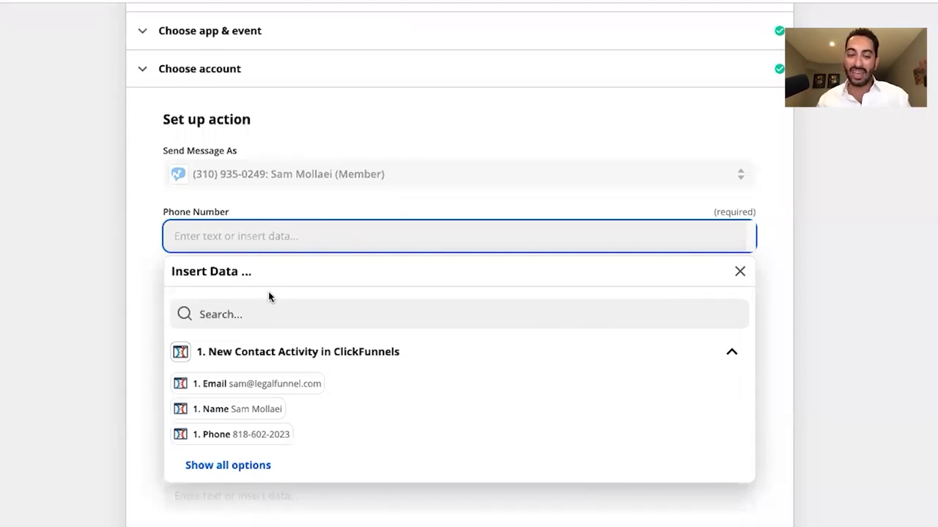
{"action": "left_click", "coordinate": [376, 428]}
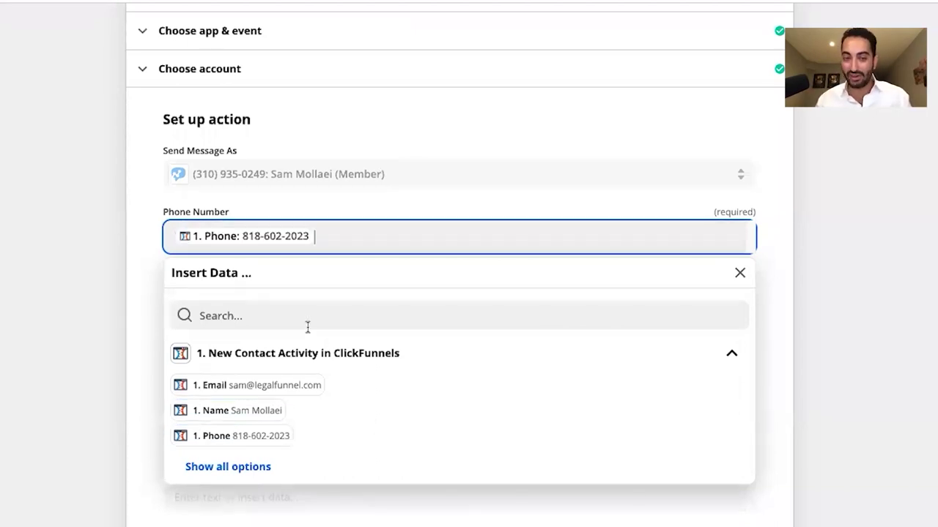
{"action": "left_click", "coordinate": [74, 218]}
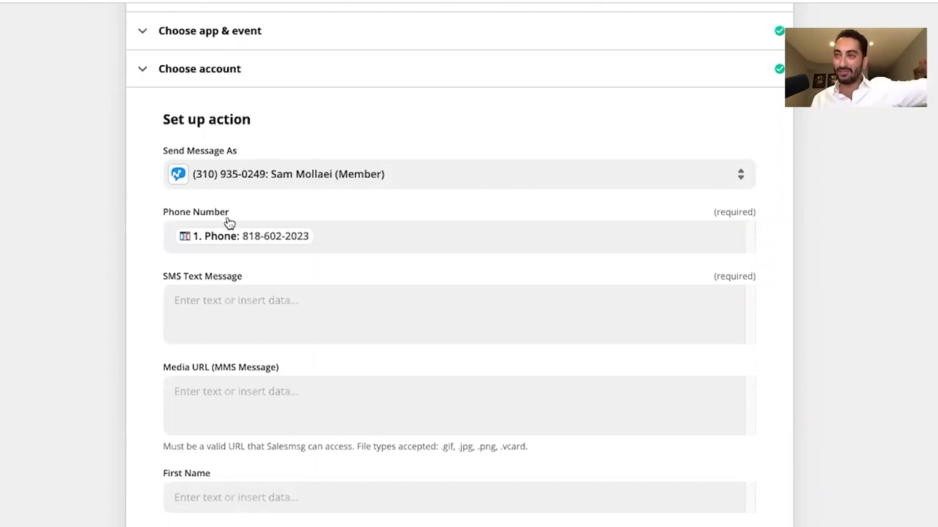
Copy the first sample lead text, beginning "Hi [first name] this is [team member name]", from the Google Docs playbook into Zapier's SMS Text Message.
{"action": "left_click", "coordinate": [323, 304]}
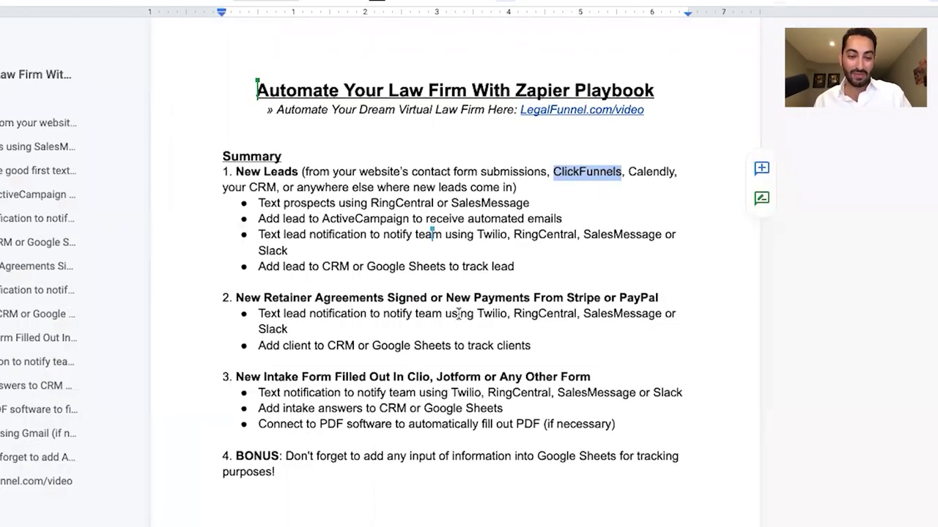
{"action": "scroll", "coordinate": [458, 314], "scroll_direction": "down", "scroll_amount": 10}
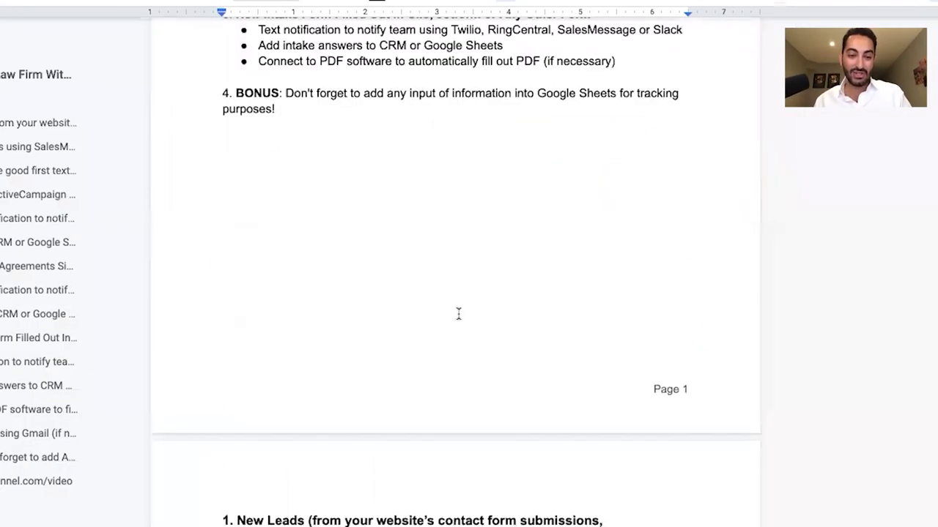
{"action": "scroll", "coordinate": [459, 313], "scroll_direction": "down", "scroll_amount": 6}
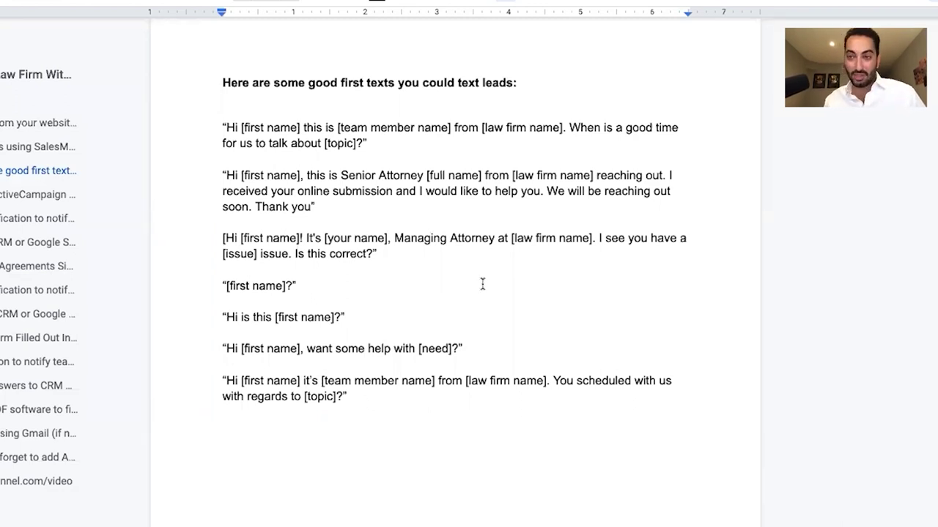
{"action": "triple_click", "coordinate": [383, 134]}
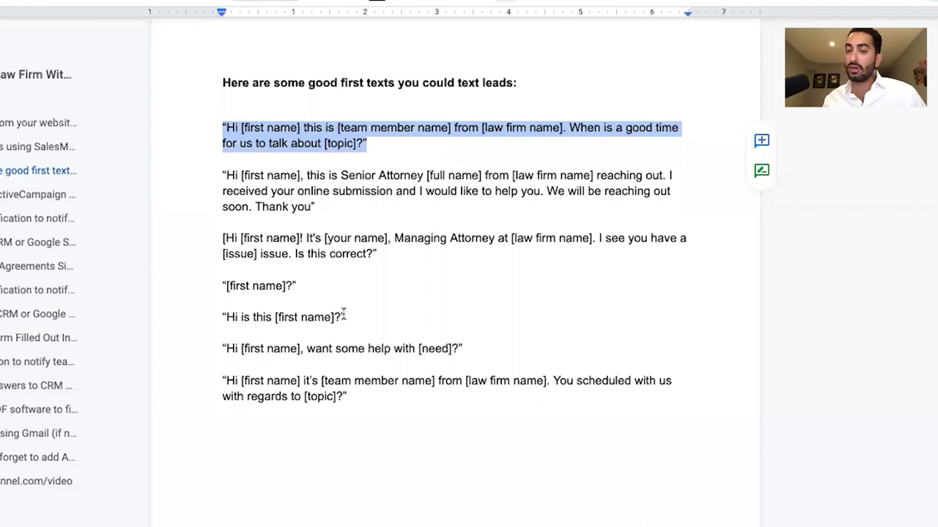
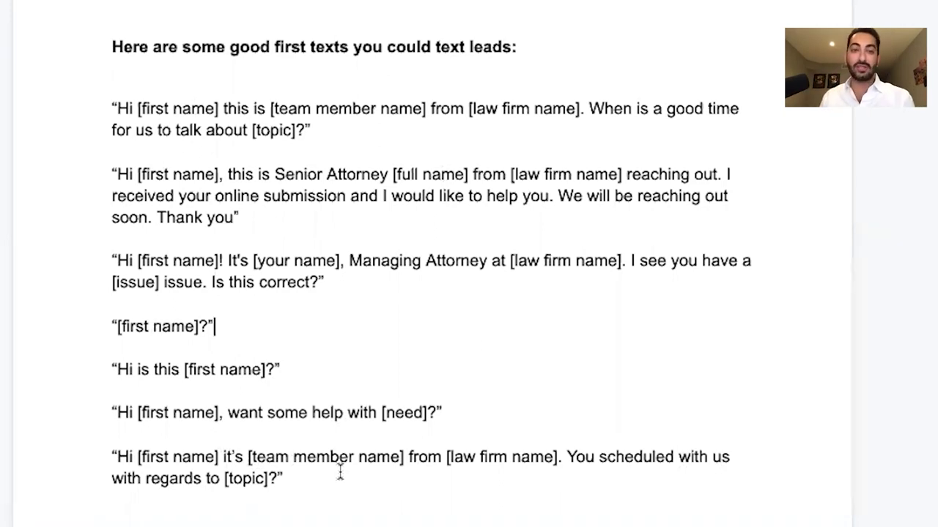
{"action": "left_click_drag", "start_coordinate": [328, 126], "coordinate": [94, 117]}
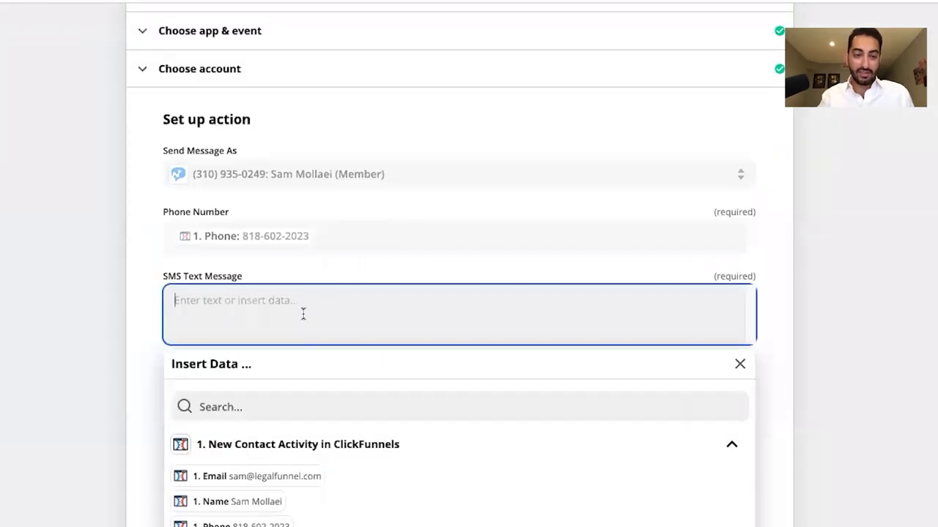
{"action": "type", "text": "\"Hi [first name] this is [team member name] from [law firm name]. When is a good time for us to talk about [topic]?\""}
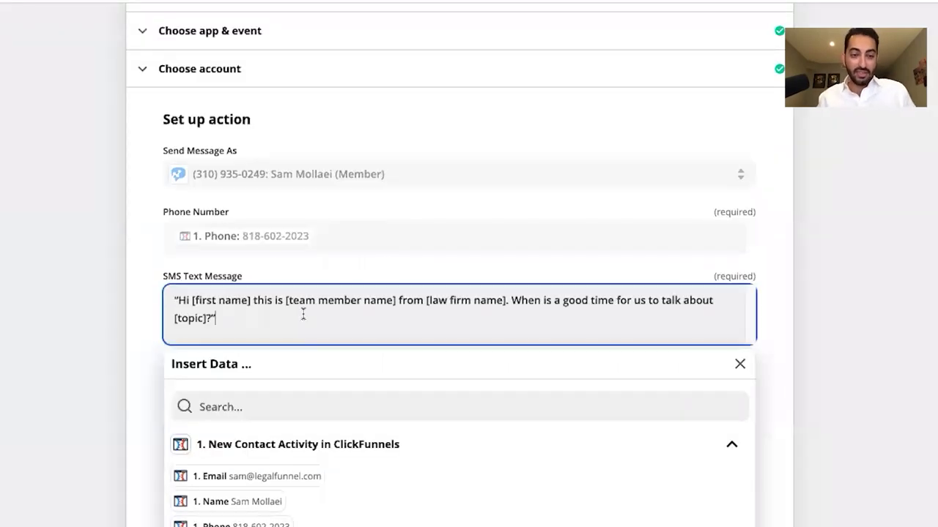
Remove the surrounding quotation marks and the [first name] placeholder from the SMS text message.
{"action": "left_click", "coordinate": [179, 300]}
{"action": "key", "text": "BackSpace"}
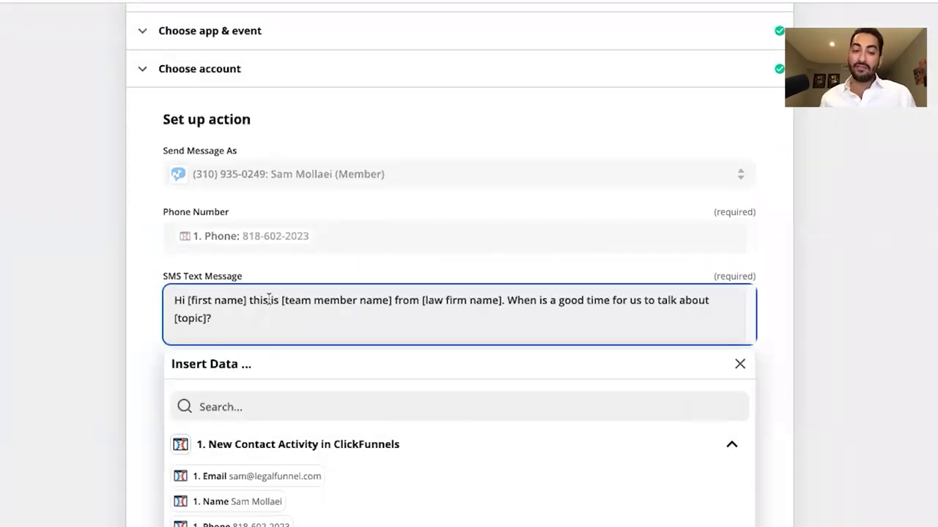
{"action": "left_click_drag", "start_coordinate": [246, 301], "coordinate": [204, 301]}
{"action": "key", "text": "BackSpace"}
{"action": "key", "text": "BackSpace"}
{"action": "key", "text": "BackSpace"}
{"action": "key", "text": "BackSpace"}
{"action": "key", "text": "BackSpace"}
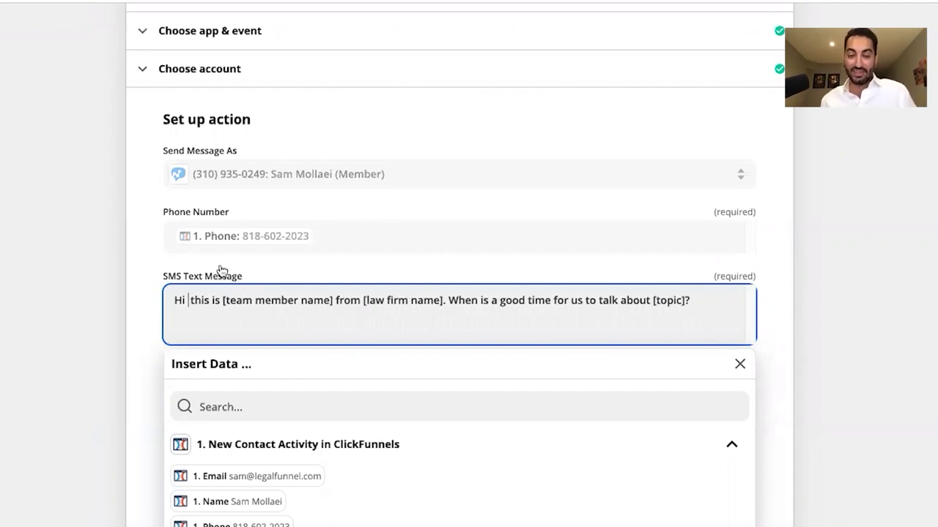
Insert a Format step between the ClickFunnels trigger and the Salesmsg action.
{"action": "scroll", "coordinate": [308, 303], "scroll_direction": "down", "scroll_amount": 1}
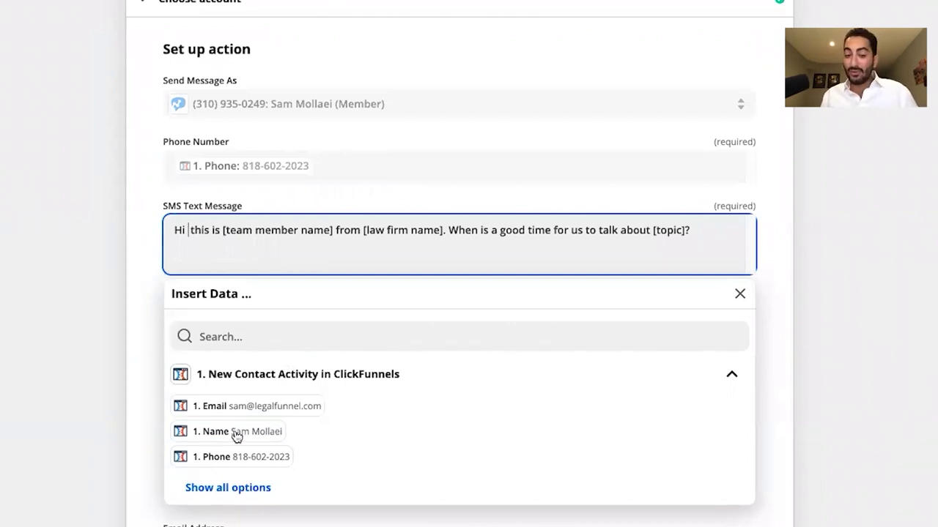
{"action": "scroll", "coordinate": [782, 178], "scroll_direction": "up", "scroll_amount": 4}
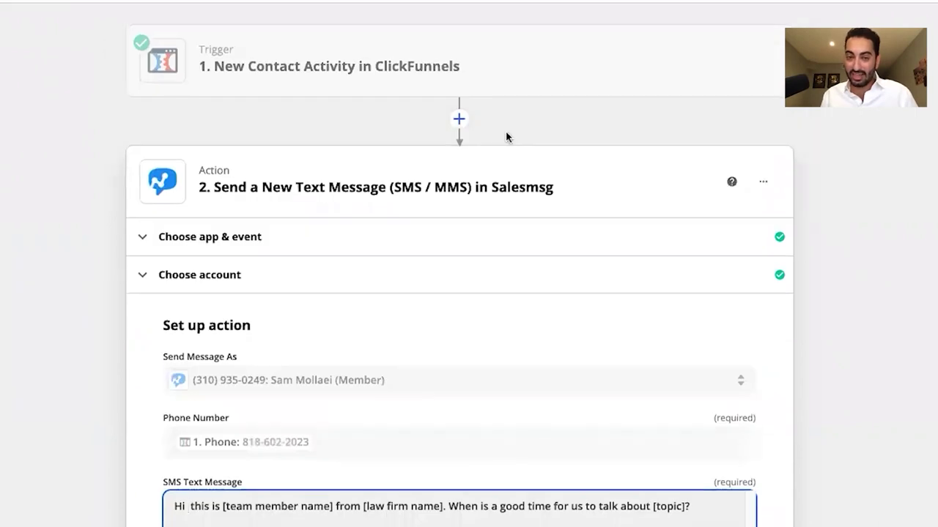
{"action": "left_click", "coordinate": [460, 119]}
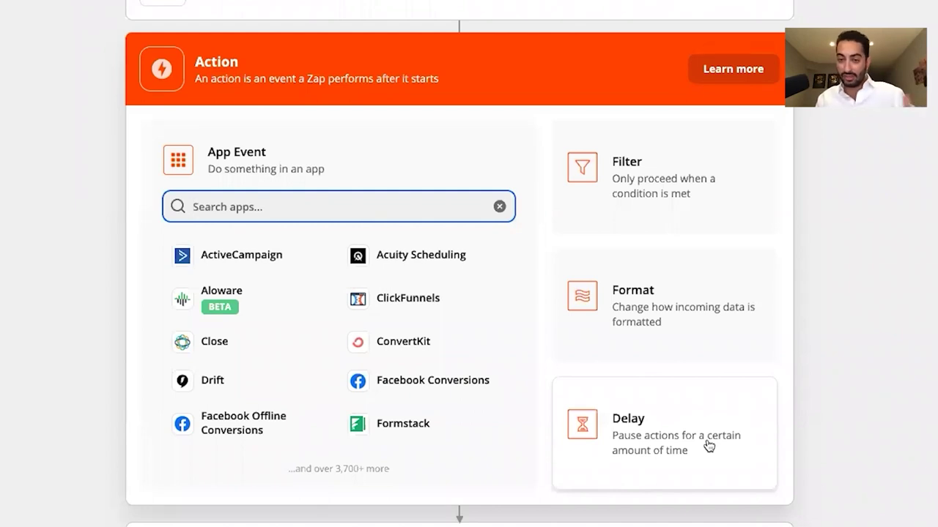
{"action": "left_click", "coordinate": [661, 305]}
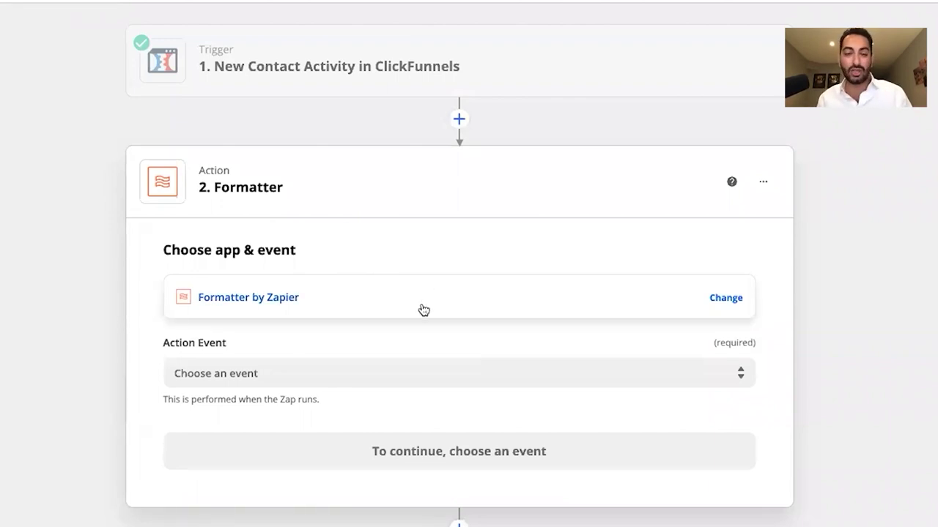
Set the Formatter step's action event to Text and continue to its setup.
{"action": "scroll", "coordinate": [418, 310], "scroll_direction": "down", "scroll_amount": 1}
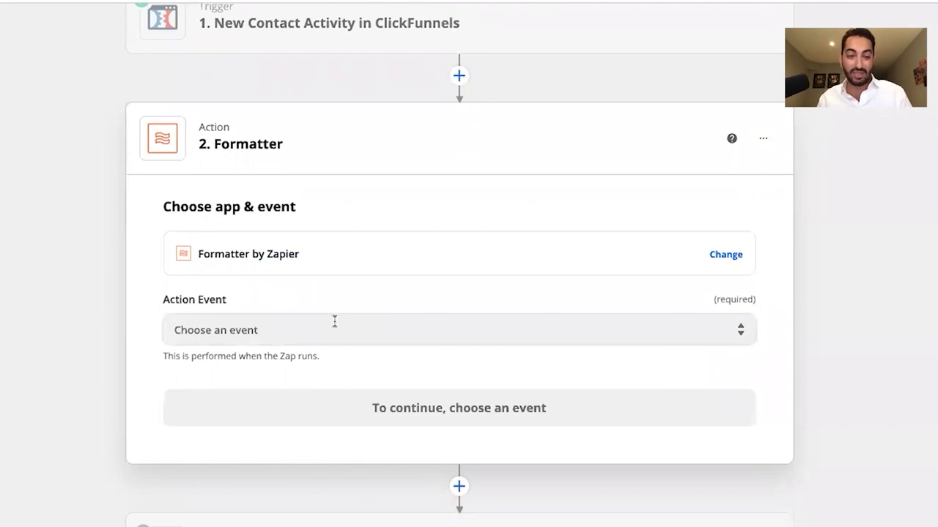
{"action": "left_click", "coordinate": [334, 322]}
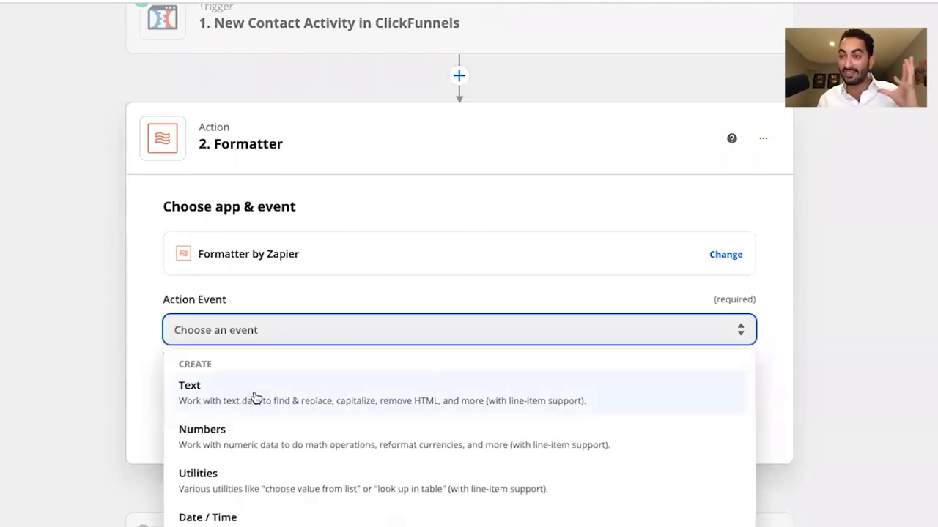
{"action": "left_click", "coordinate": [255, 396]}
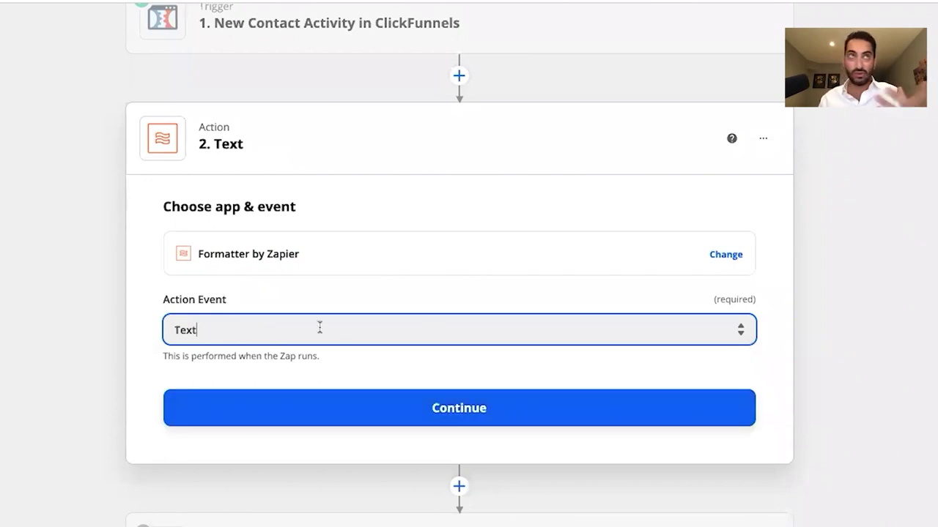
{"action": "left_click", "coordinate": [237, 322]}
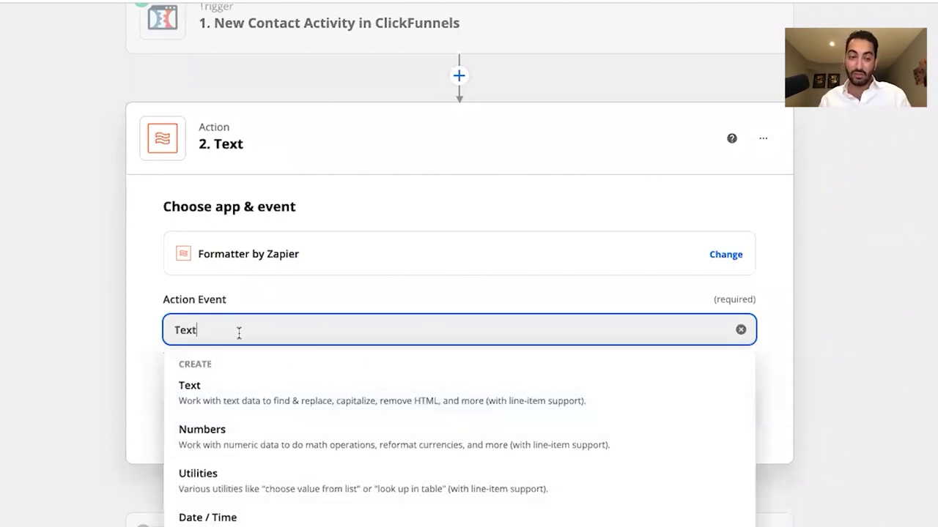
{"action": "left_click", "coordinate": [139, 339]}
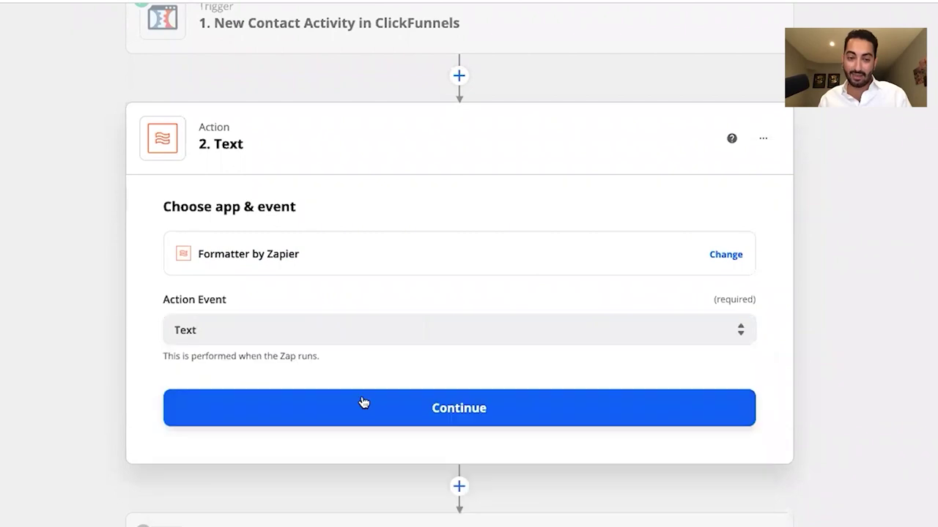
{"action": "key", "text": "Return"}
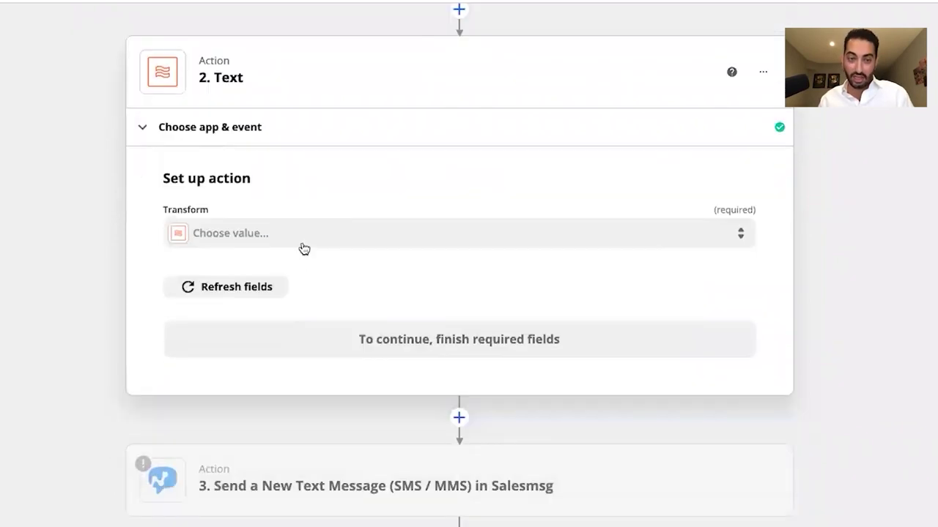
Search the Formatter transforms for "split" and set Transform to Split Text.
{"action": "left_click", "coordinate": [304, 247]}
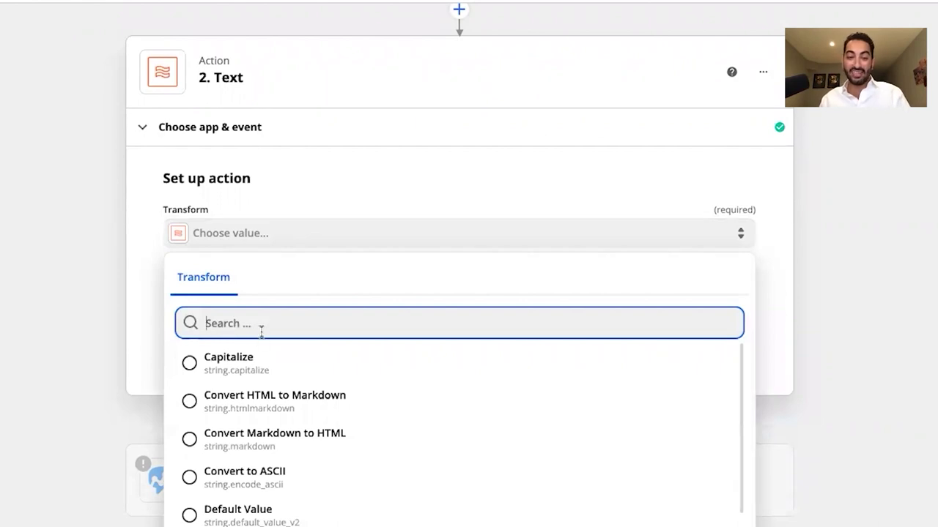
{"action": "type", "text": "split"}
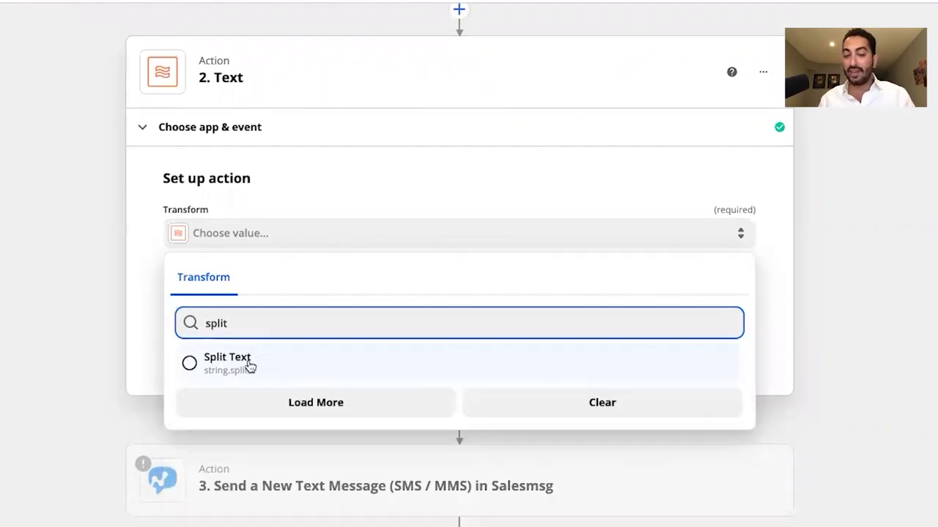
{"action": "left_click", "coordinate": [246, 362]}
{"action": "scroll", "coordinate": [264, 323], "scroll_direction": "down", "scroll_amount": 1}
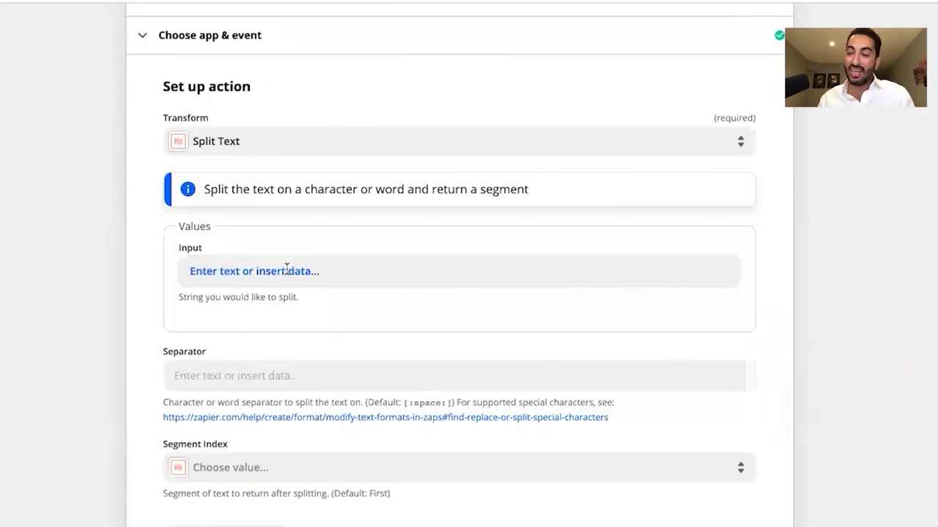
Set the Split Text input to the Name field from the ClickFunnels trigger.
{"action": "left_click", "coordinate": [288, 271]}
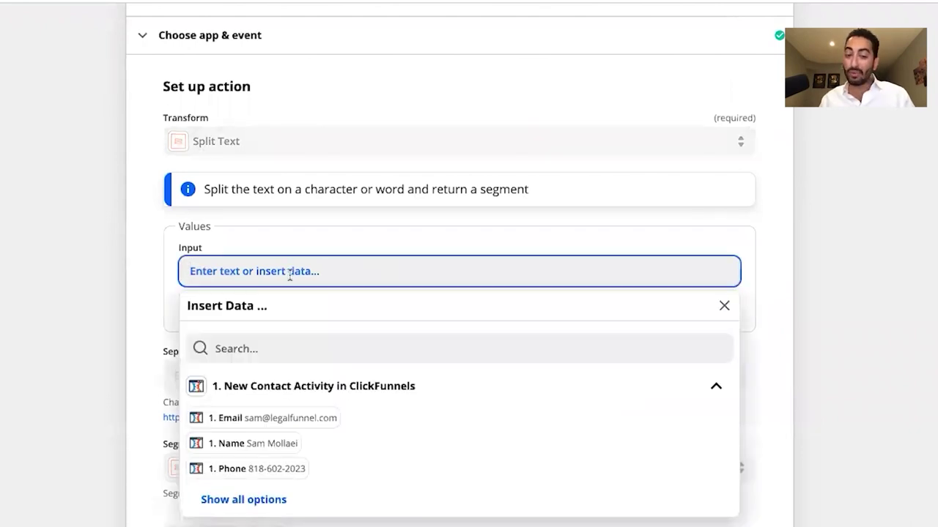
{"action": "left_click", "coordinate": [282, 443]}
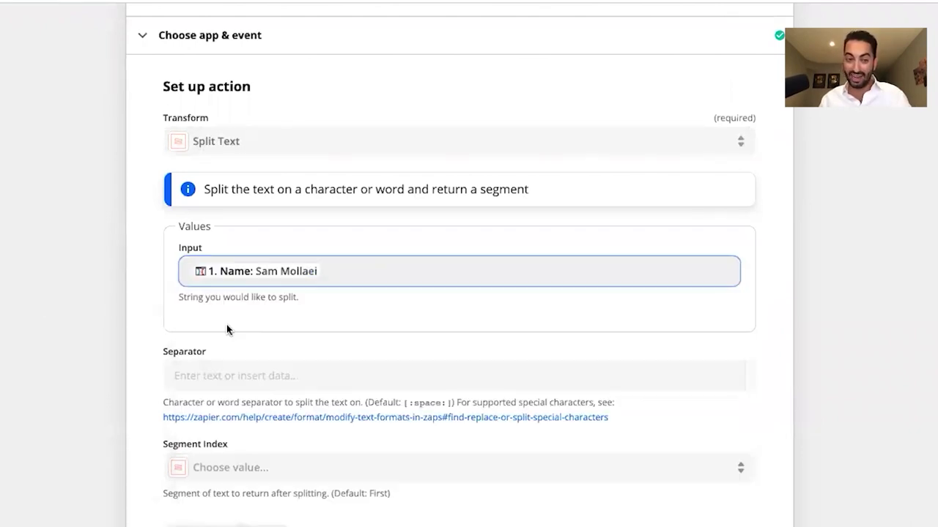
{"action": "left_click", "coordinate": [235, 374]}
{"action": "key", "text": "Escape"}
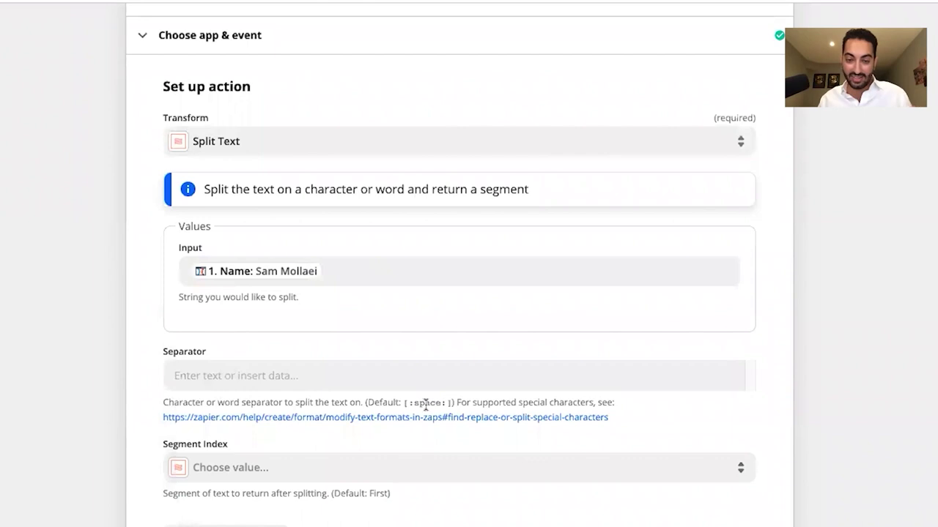
Copy the default [:space:] code from the help text and use it as the Separator.
{"action": "left_click_drag", "start_coordinate": [425, 403], "coordinate": [408, 403]}
{"action": "key", "text": "ctrl+c"}
{"action": "left_click", "coordinate": [396, 376]}
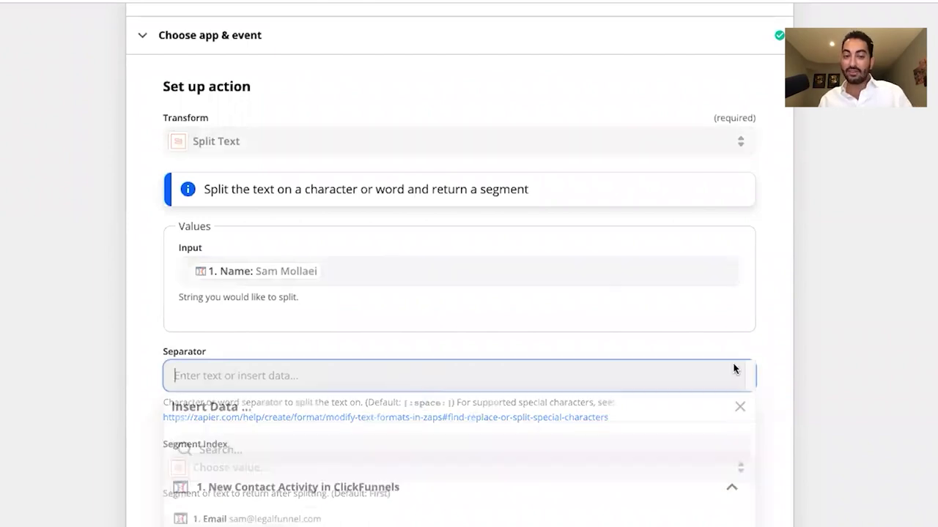
{"action": "key", "text": "ctrl+v"}
{"action": "left_click", "coordinate": [890, 346]}
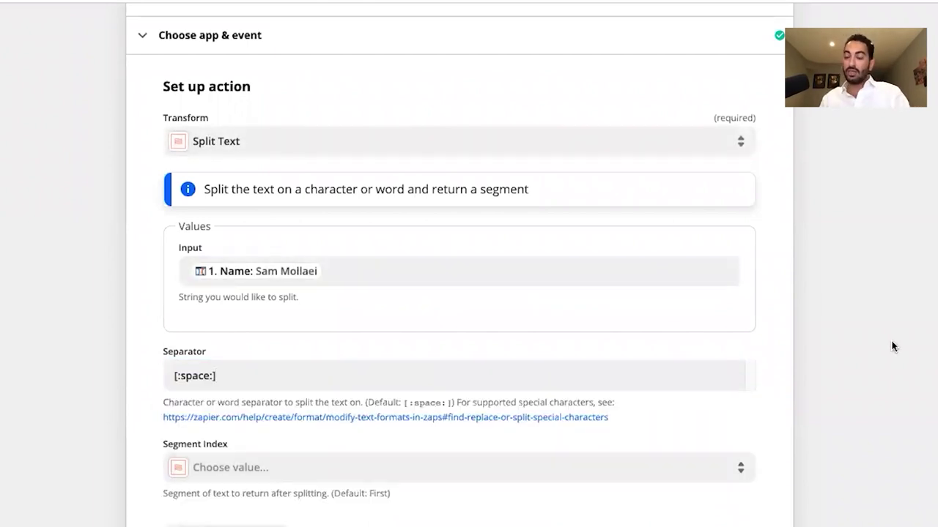
Set Segment Index to First and continue to the Formatter step's test.
{"action": "scroll", "coordinate": [893, 346], "scroll_direction": "down", "scroll_amount": 3}
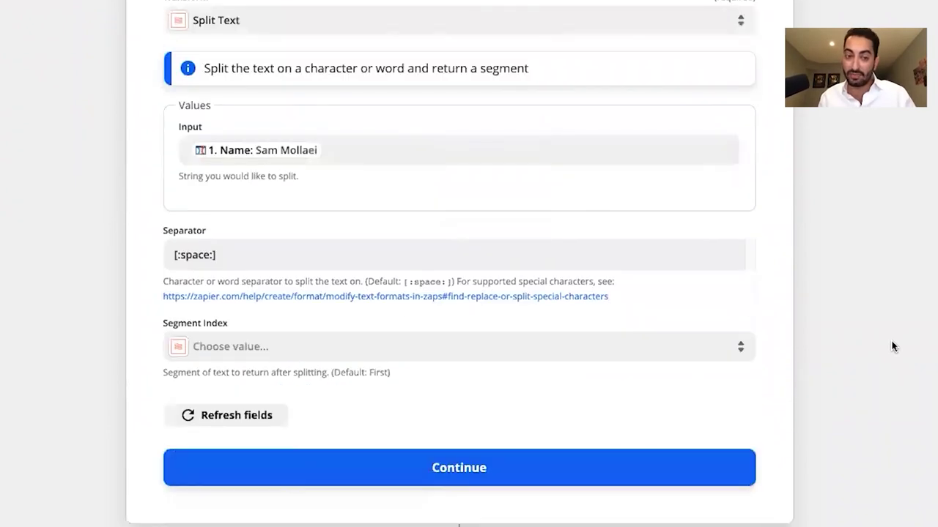
{"action": "left_click", "coordinate": [344, 344]}
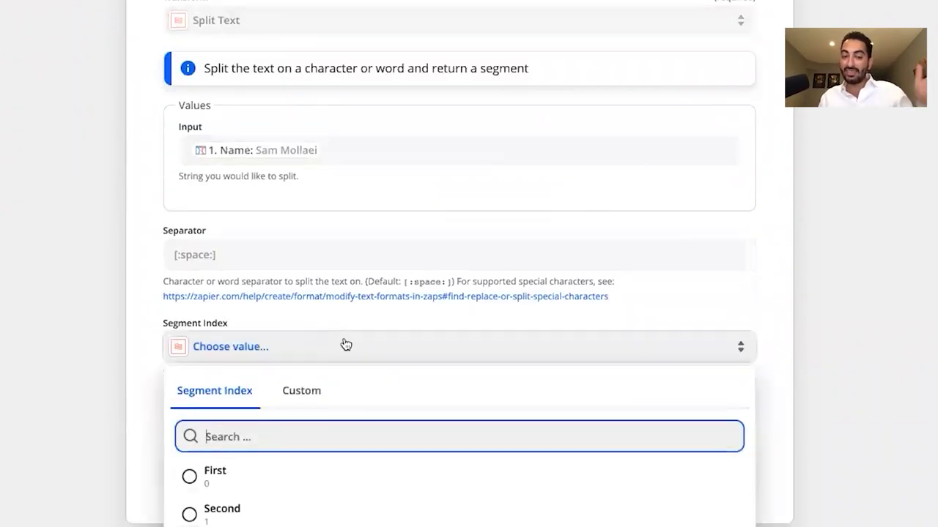
{"action": "left_click", "coordinate": [323, 477]}
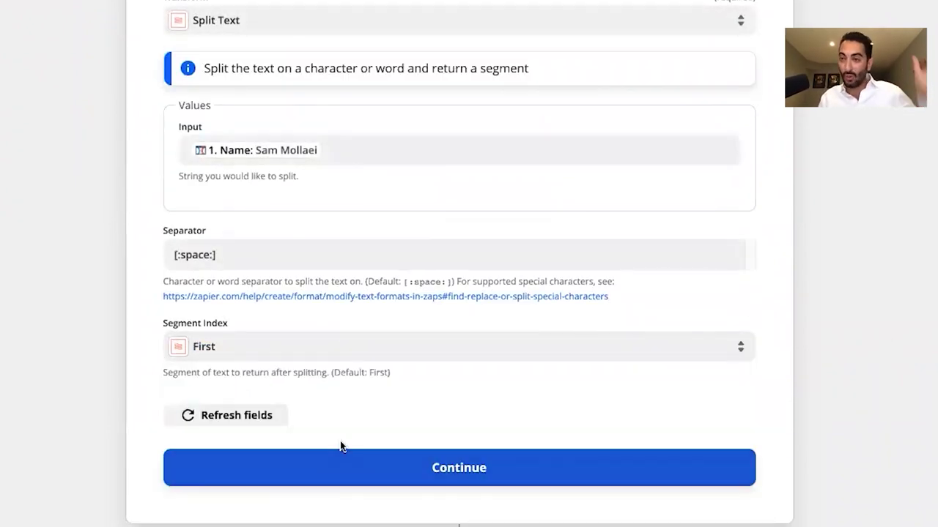
{"action": "scroll", "coordinate": [410, 452], "scroll_direction": "down", "scroll_amount": 1}
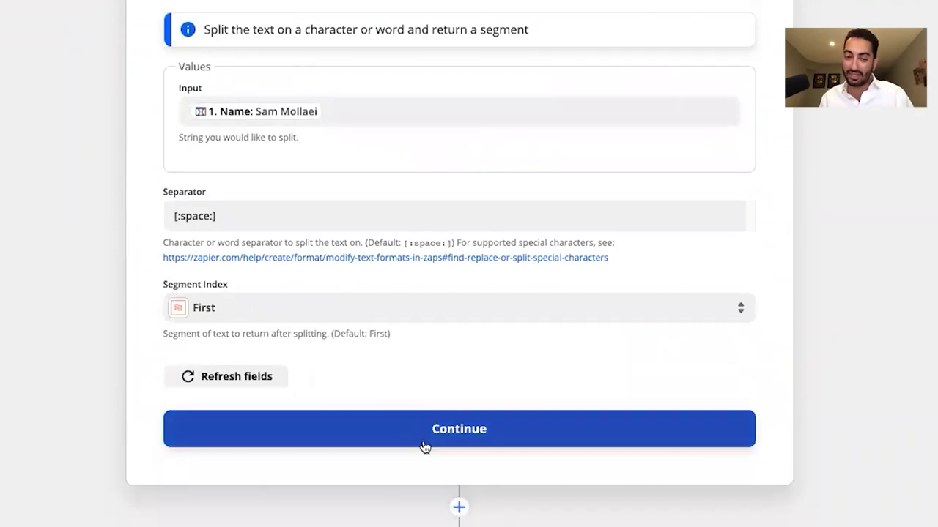
{"action": "left_click", "coordinate": [424, 438]}
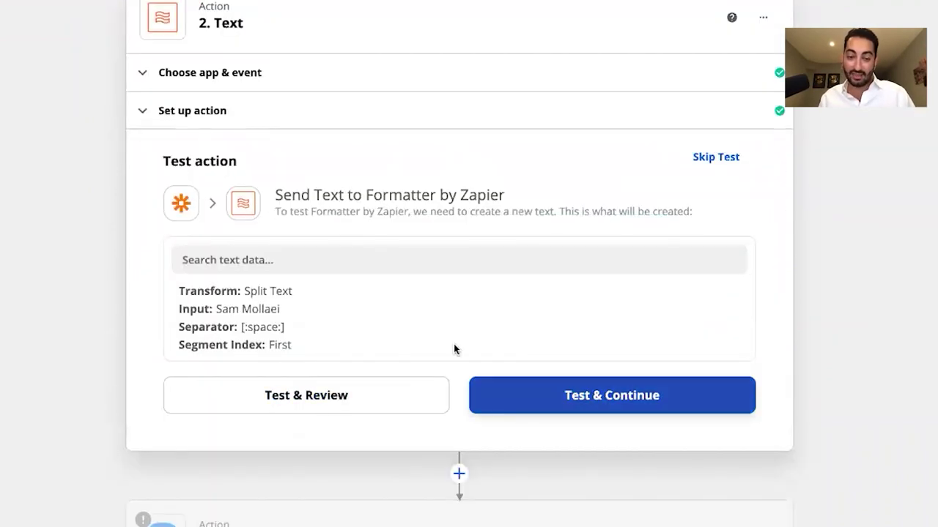
Run the Formatter step's test, check its output value, and close the step.
{"action": "left_click", "coordinate": [435, 391]}
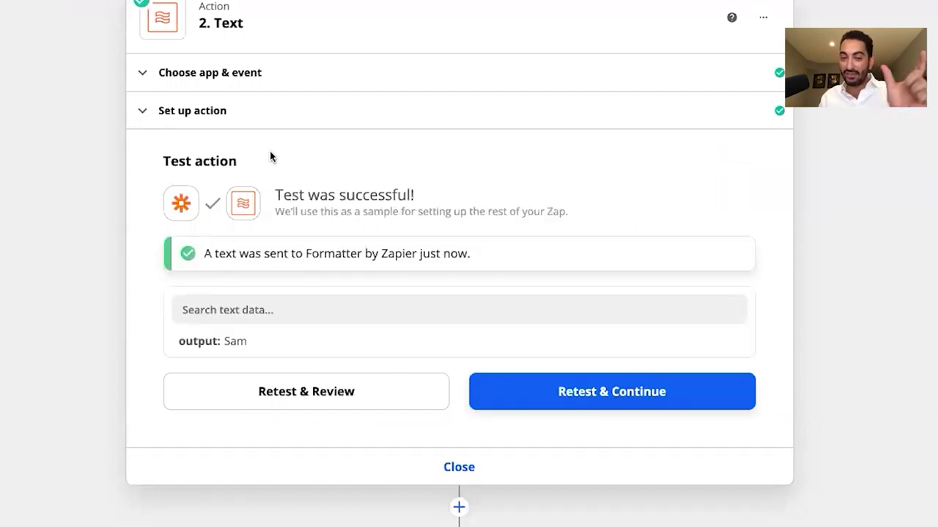
{"action": "double_click", "coordinate": [227, 343]}
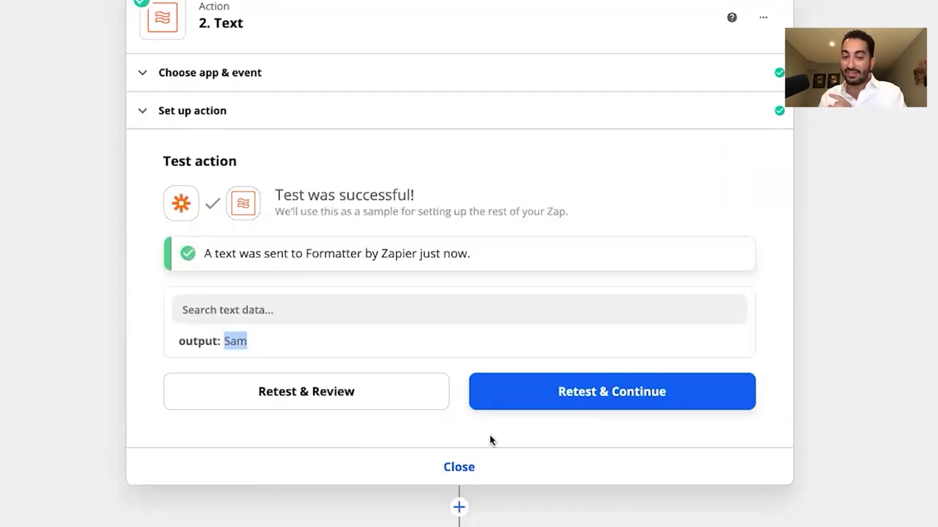
{"action": "left_click", "coordinate": [475, 464]}
Insert the Formatter step's Name output after "Hi" in the Salesmsg action's SMS text message.
{"action": "left_click", "coordinate": [304, 284]}
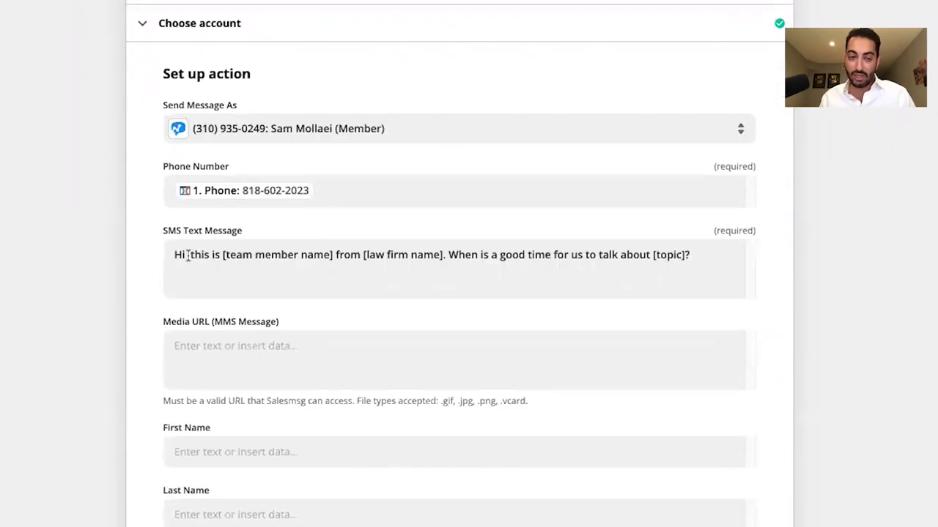
{"action": "left_click", "coordinate": [188, 255]}
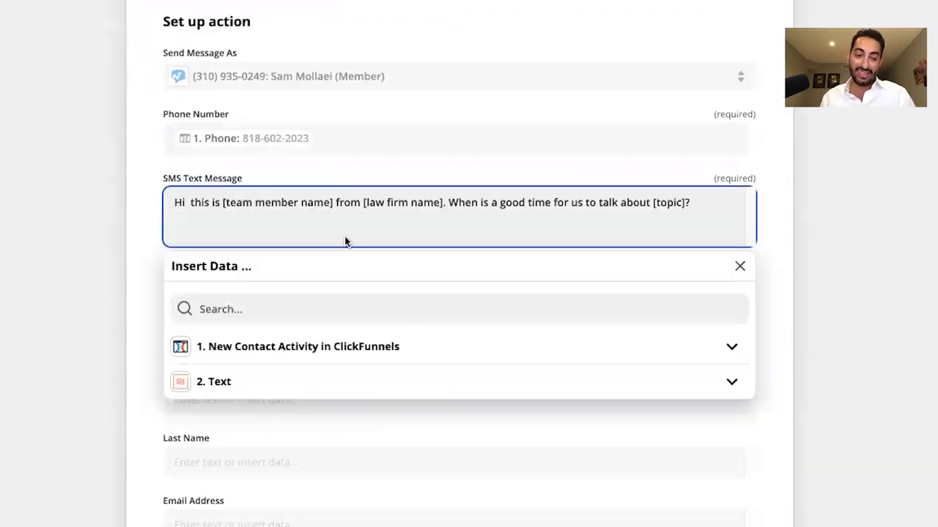
{"action": "left_click", "coordinate": [222, 383]}
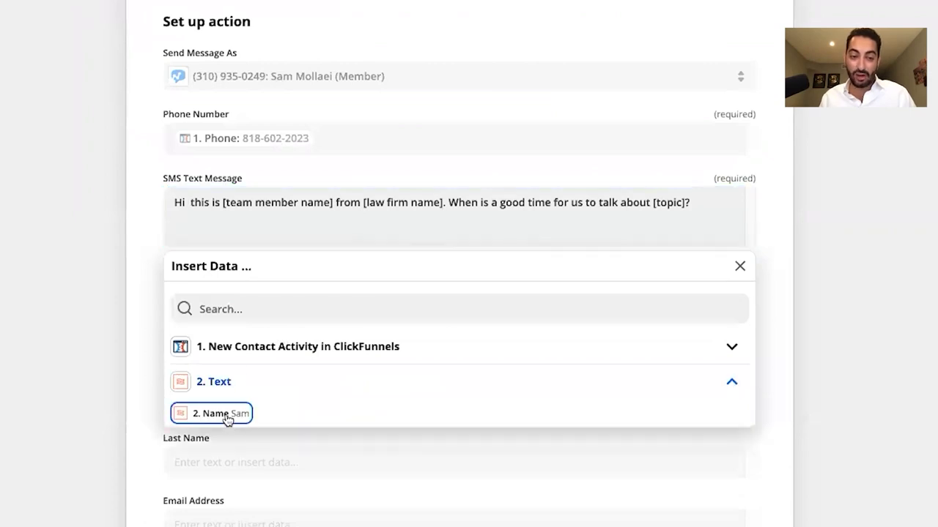
{"action": "left_click", "coordinate": [223, 413]}
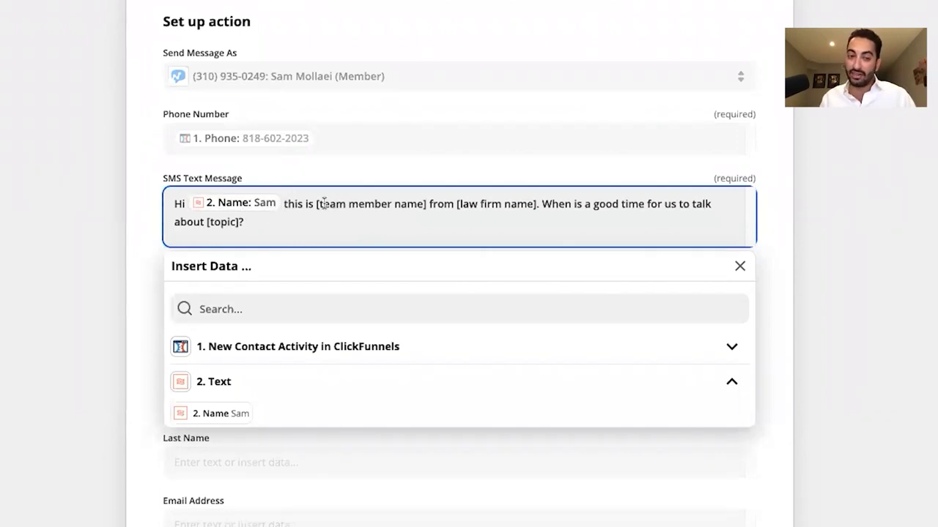
Replace [team member name] with the sender's first name and [law firm name] with "Mollaei Law" in the SMS text message.
{"action": "left_click_drag", "start_coordinate": [317, 205], "coordinate": [427, 212]}
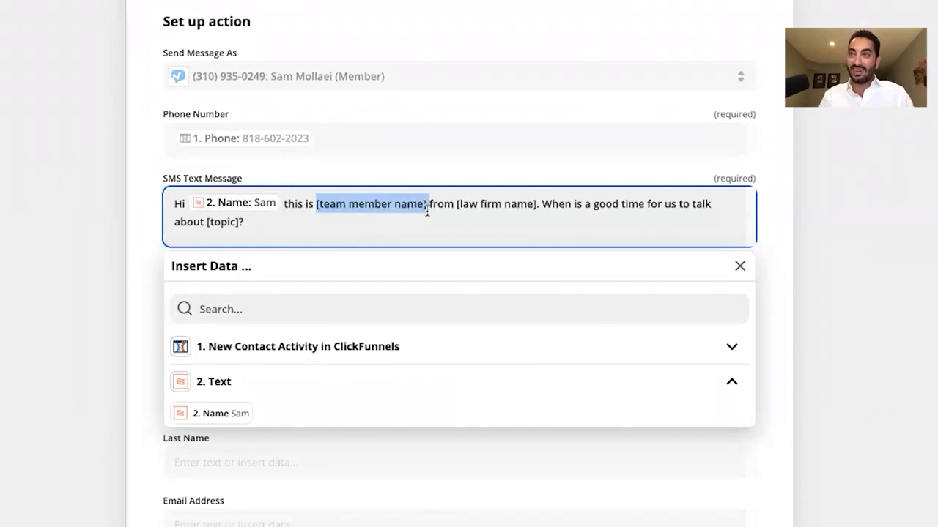
{"action": "key", "text": "BackSpace"}
{"action": "type", "text": "Sam M"}
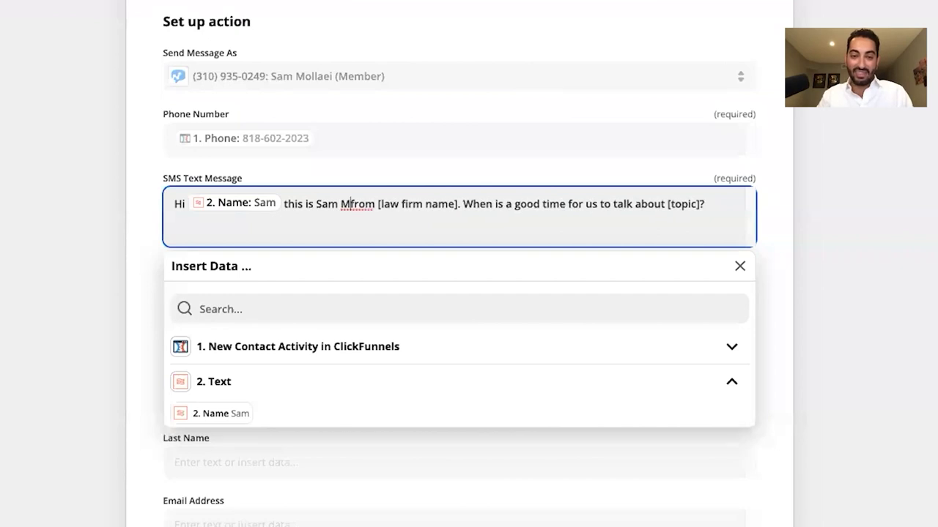
{"action": "key", "text": "BackSpace"}
{"action": "left_click_drag", "start_coordinate": [448, 205], "coordinate": [372, 206]}
{"action": "key", "text": "BackSpace"}
{"action": "key", "text": "BackSpace"}
{"action": "type", "text": "Mollaei Law"}
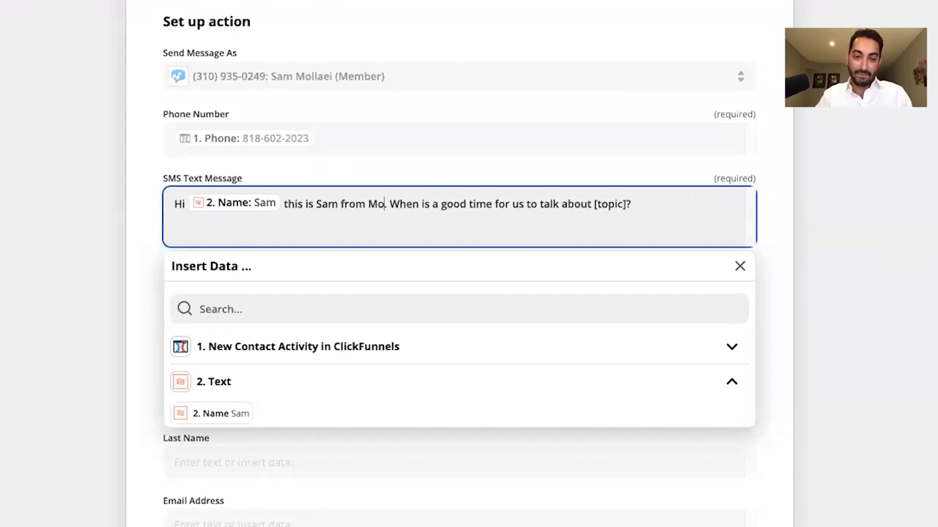
Try "employment" and "issue at work" in place of the [topic] placeholder in the SMS text message.
{"action": "left_click_drag", "start_coordinate": [637, 206], "coordinate": [669, 207]}
{"action": "type", "text": "employment"}
{"action": "key", "text": "BackSpace"}
{"action": "key", "text": "BackSpace"}
{"action": "key", "text": "BackSpace"}
{"action": "key", "text": "BackSpace"}
{"action": "key", "text": "BackSpace"}
{"action": "key", "text": "BackSpace"}
{"action": "key", "text": "BackSpace"}
{"action": "key", "text": "BackSpace"}
{"action": "key", "text": "BackSpace"}
{"action": "key", "text": "BackSpace"}
{"action": "type", "text": "issue "}
{"action": "type", "text": "at work"}
{"action": "key", "text": "BackSpace"}
{"action": "key", "text": "BackSpace"}
{"action": "key", "text": "BackSpace"}
{"action": "key", "text": "BackSpace"}
{"action": "key", "text": "BackSpace"}
{"action": "key", "text": "BackSpace"}
{"action": "key", "text": "BackSpace"}
{"action": "key", "text": "BackSpace"}
{"action": "key", "text": "BackSpace"}
{"action": "key", "text": "BackSpace"}
{"action": "key", "text": "BackSpace"}
{"action": "key", "text": "BackSpace"}
{"action": "key", "text": "BackSpace"}
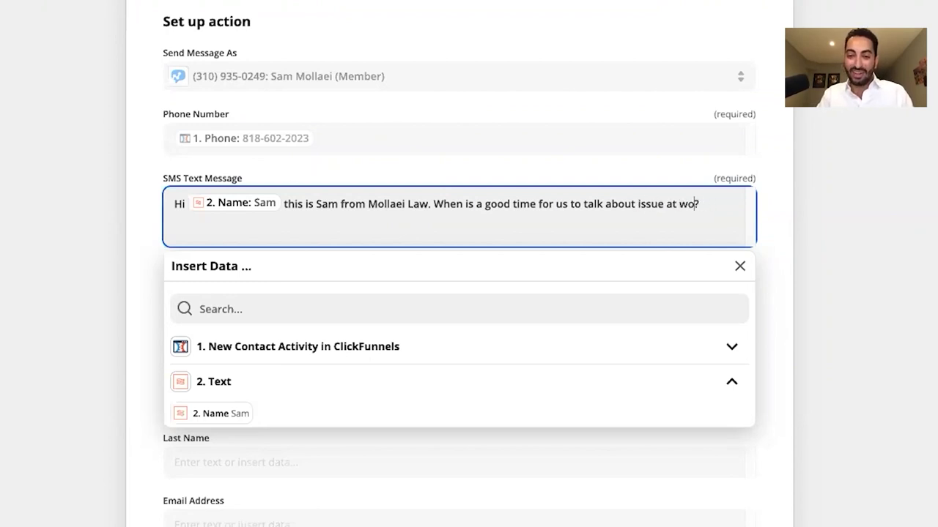
Use "your car accident" as the topic that ends the SMS text message's question.
{"action": "type", "text": "your car accident?"}
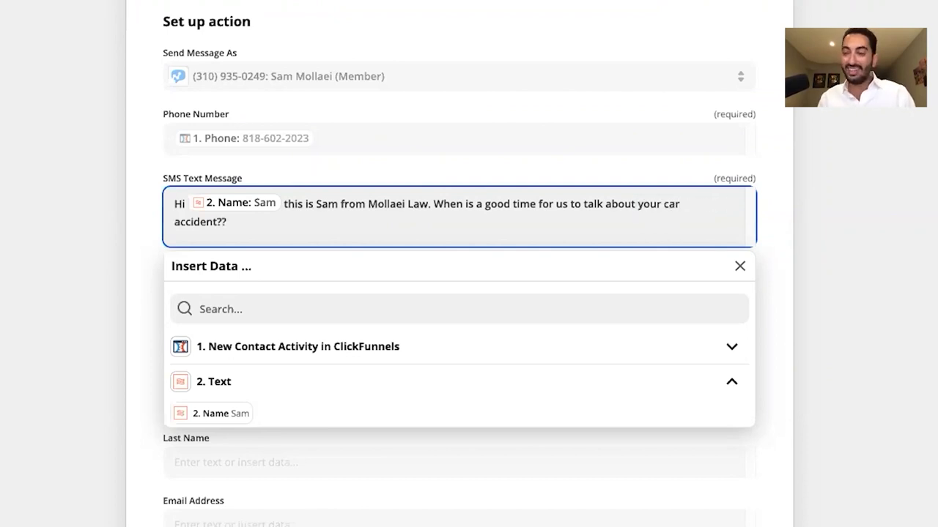
{"action": "key", "text": "BackSpace"}
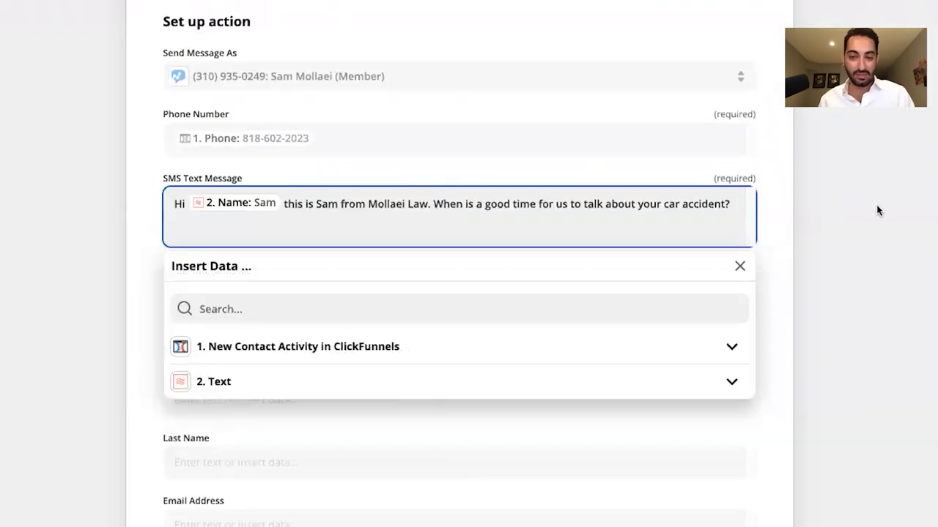
{"action": "left_click", "coordinate": [447, 248]}
Map the Salesmsg action's First Name field to the Formatter step's Name output.
{"action": "scroll", "coordinate": [573, 231], "scroll_direction": "down", "scroll_amount": 2}
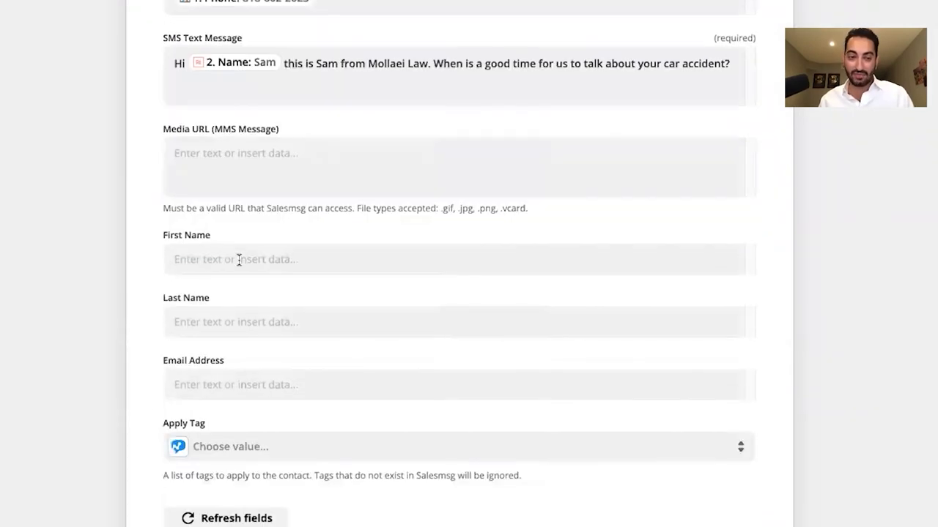
{"action": "left_click", "coordinate": [246, 260]}
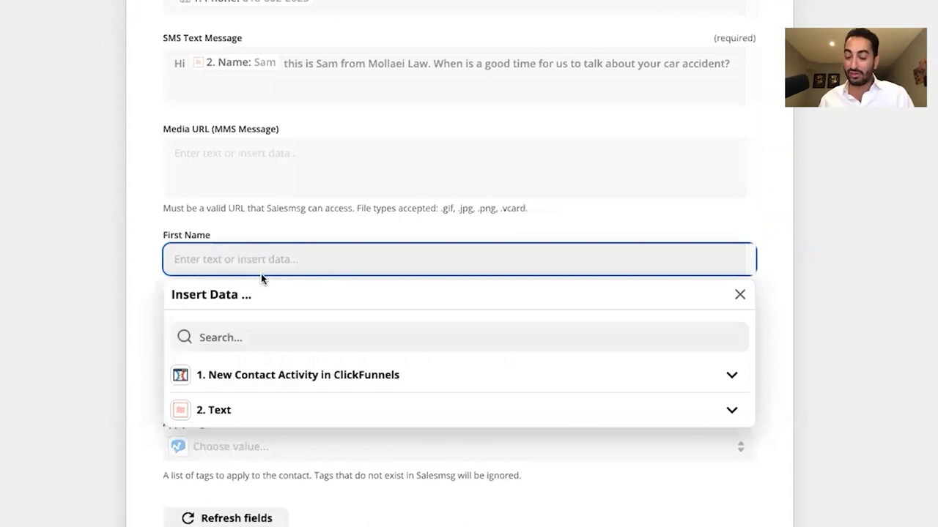
{"action": "left_click", "coordinate": [224, 413]}
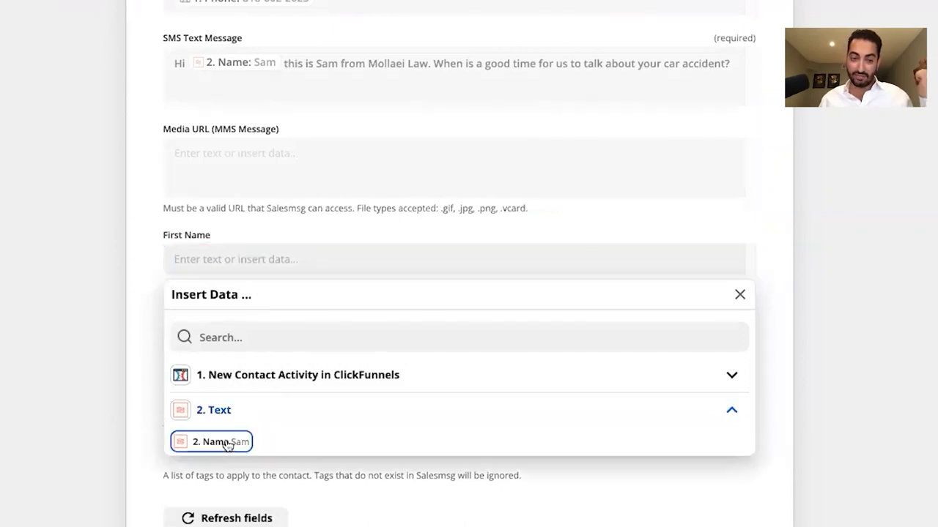
{"action": "left_click", "coordinate": [224, 443]}
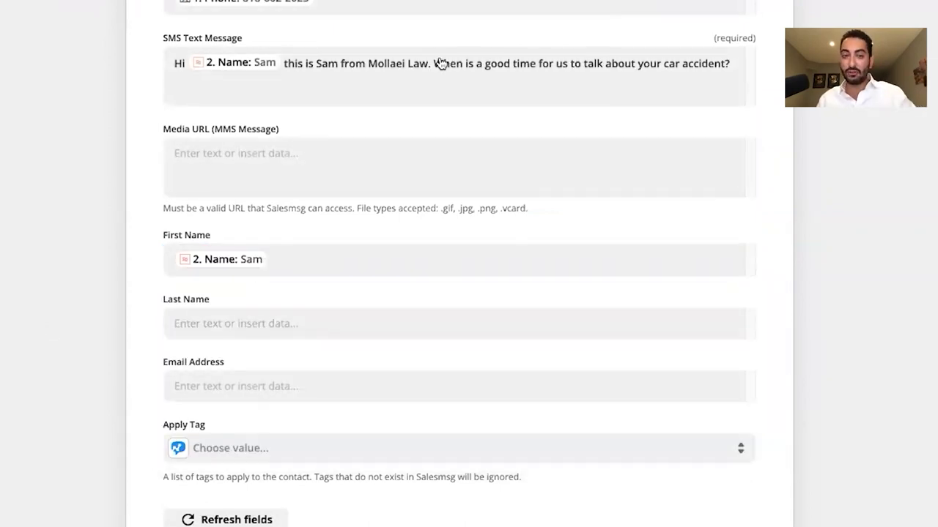
Review the Formatter step's Split Text setup, including Separator and Segment Index, and close the step.
{"action": "scroll", "coordinate": [439, 65], "scroll_direction": "up", "scroll_amount": 8}
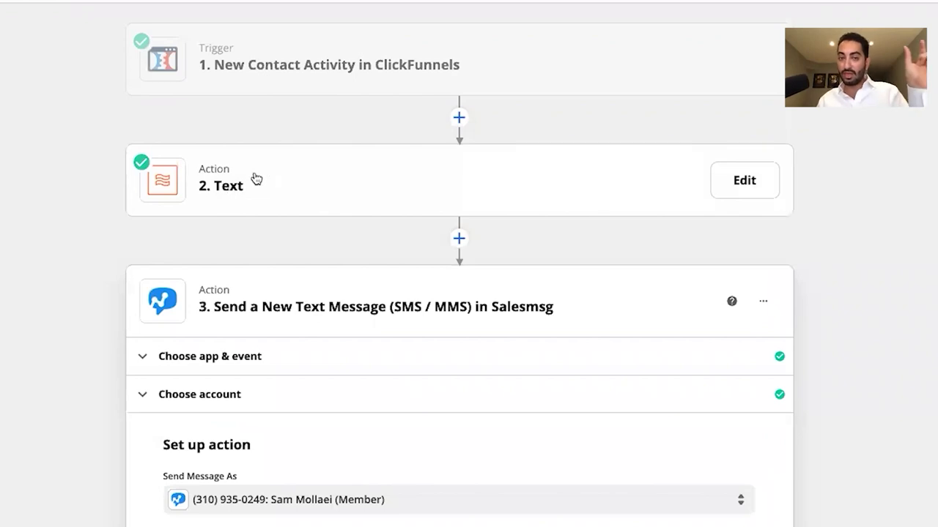
{"action": "left_click", "coordinate": [254, 184]}
{"action": "left_click", "coordinate": [214, 316]}
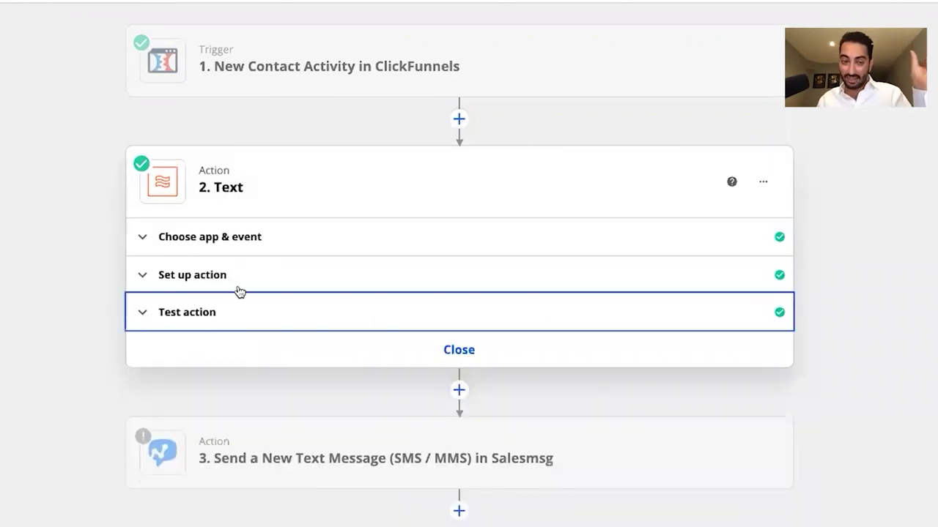
{"action": "left_click", "coordinate": [237, 291]}
{"action": "scroll", "coordinate": [270, 377], "scroll_direction": "down", "scroll_amount": 5}
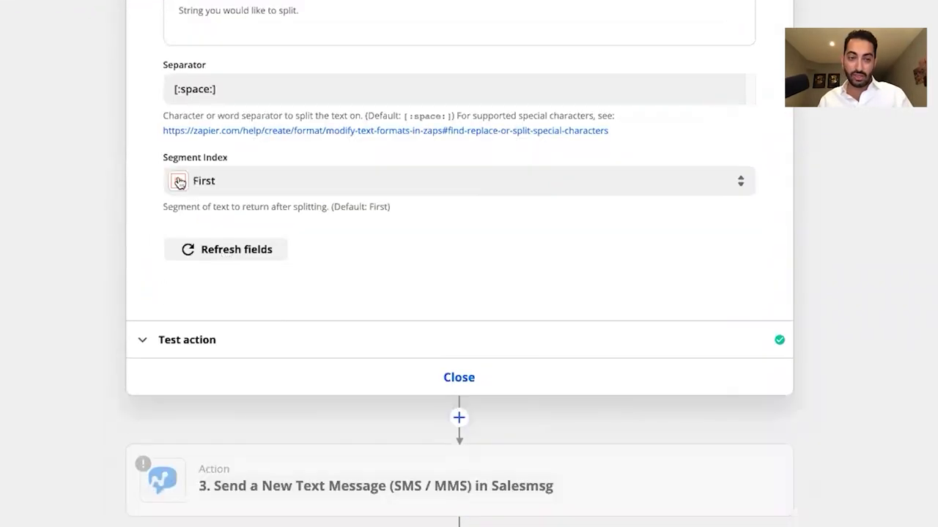
{"action": "left_click", "coordinate": [441, 377]}
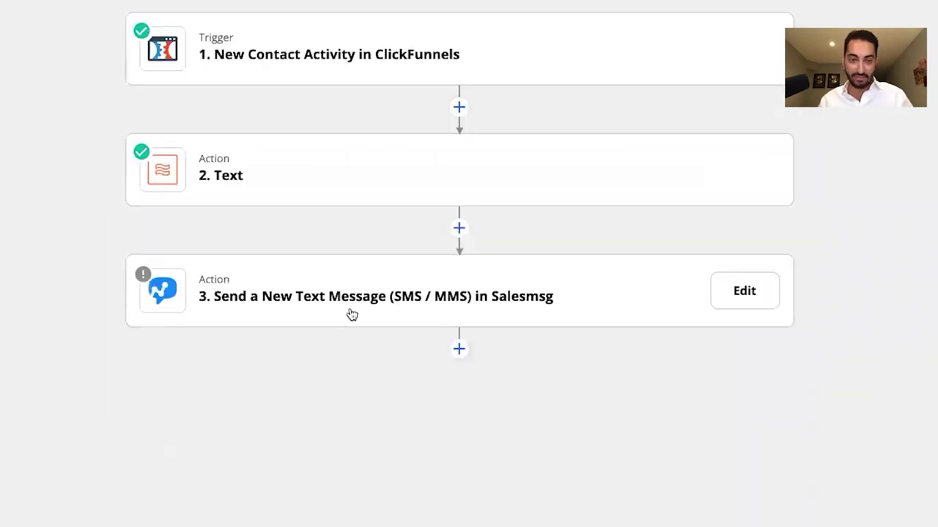
Reopen the Salesmsg action and fill its First Name field with the Name output of the Formatter step.
{"action": "left_click", "coordinate": [310, 320]}
{"action": "left_click", "coordinate": [233, 194]}
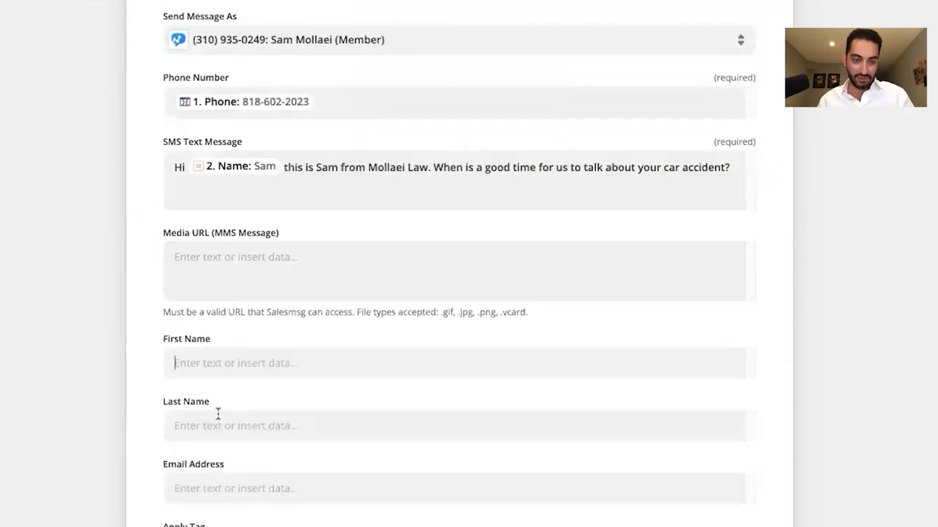
{"action": "left_click", "coordinate": [219, 513]}
{"action": "left_click", "coordinate": [220, 362]}
Map Email Address to the ClickFunnels trigger's Email field and continue to the Salesmsg action's test.
{"action": "scroll", "coordinate": [220, 383], "scroll_direction": "down", "scroll_amount": 2}
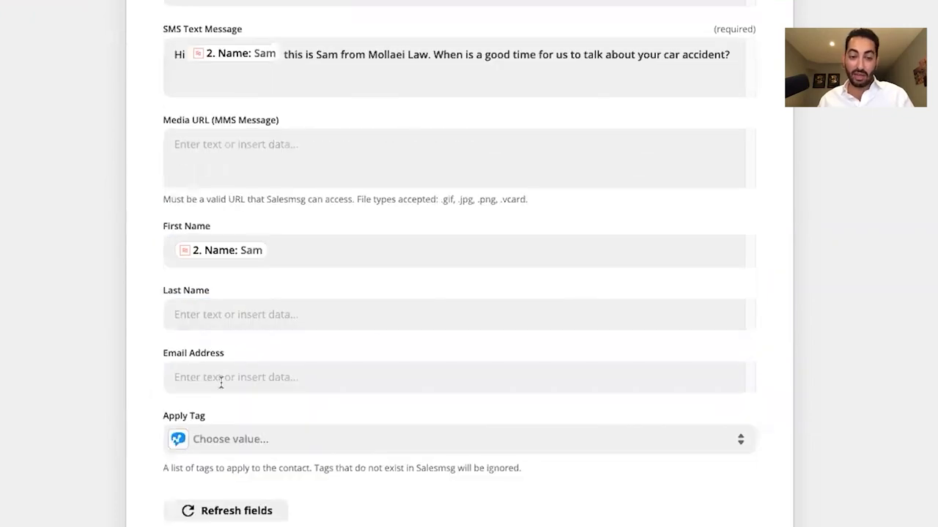
{"action": "left_click", "coordinate": [220, 381]}
{"action": "left_click", "coordinate": [377, 400]}
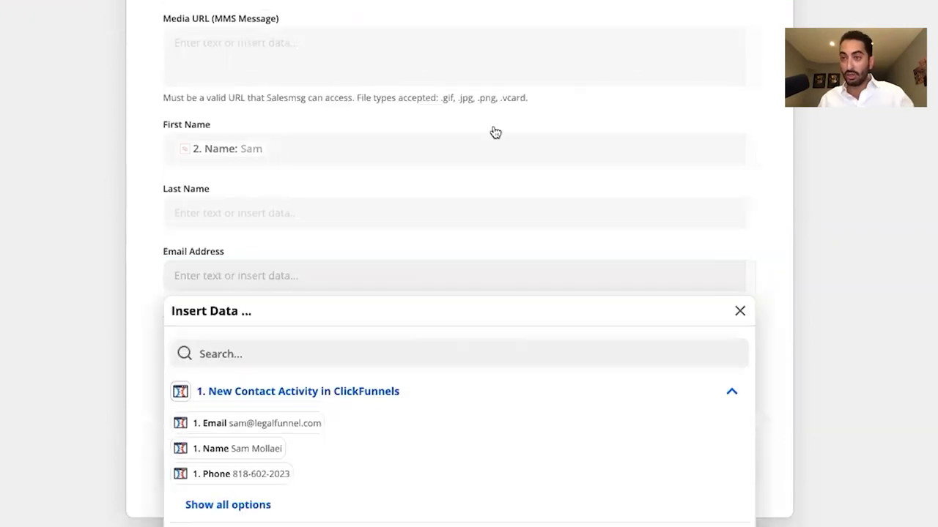
{"action": "left_click", "coordinate": [276, 421]}
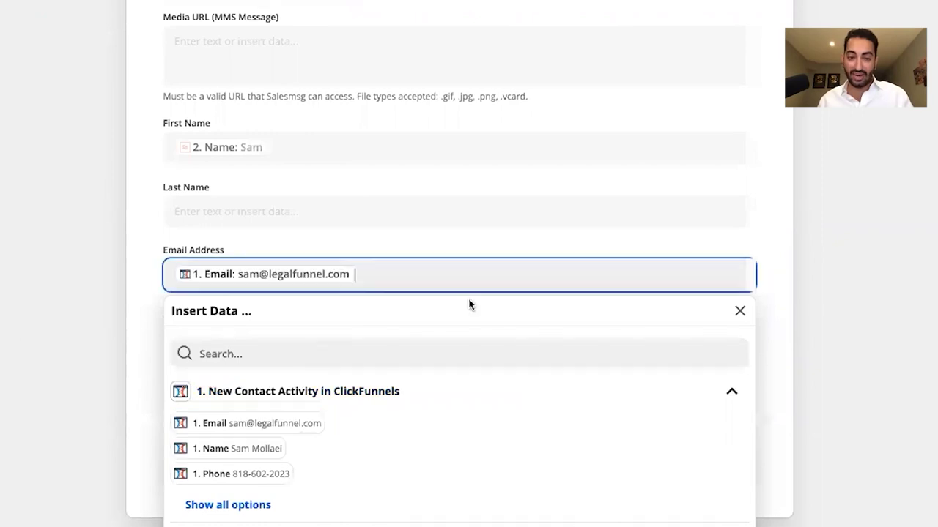
{"action": "left_click", "coordinate": [455, 464]}
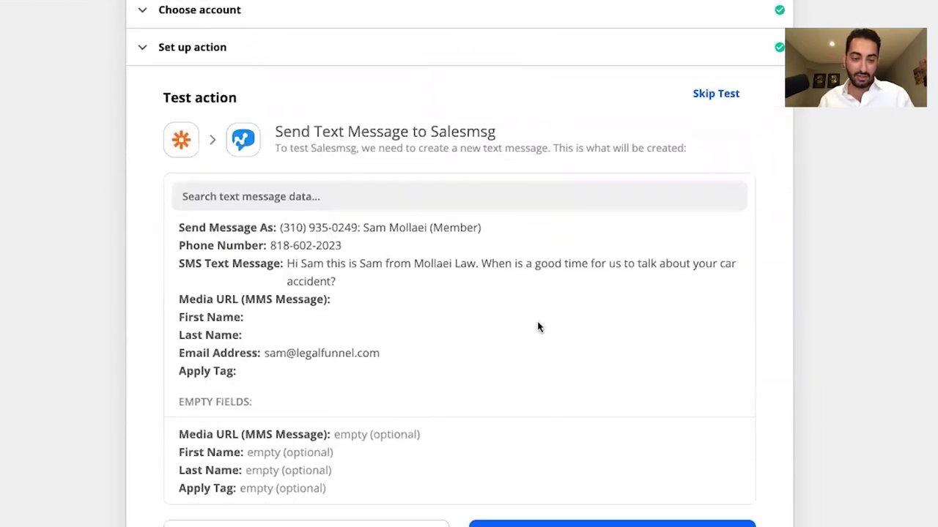
Run the Salesmsg action's test and check the received text in the Messages app, returning to Zapier.
{"action": "left_click", "coordinate": [306, 460]}
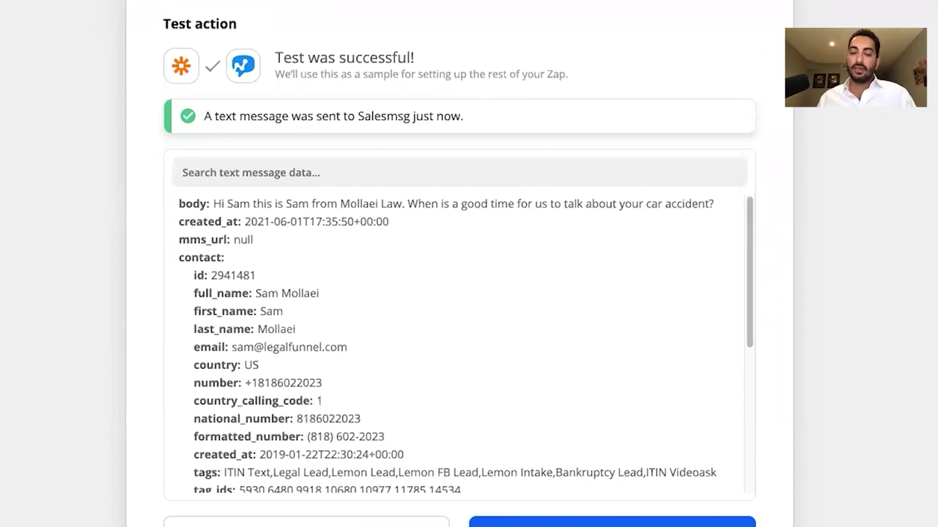
{"action": "key", "text": "super+Tab"}
{"action": "left_click", "coordinate": [742, 6]}
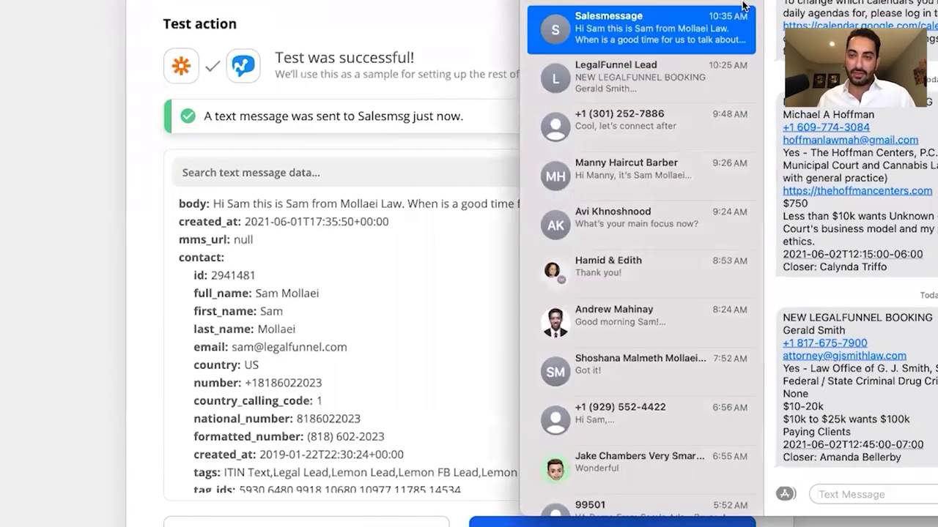
{"action": "left_click_drag", "start_coordinate": [742, 6], "coordinate": [502, 14]}
{"action": "left_click_drag", "start_coordinate": [612, 453], "coordinate": [553, 434]}
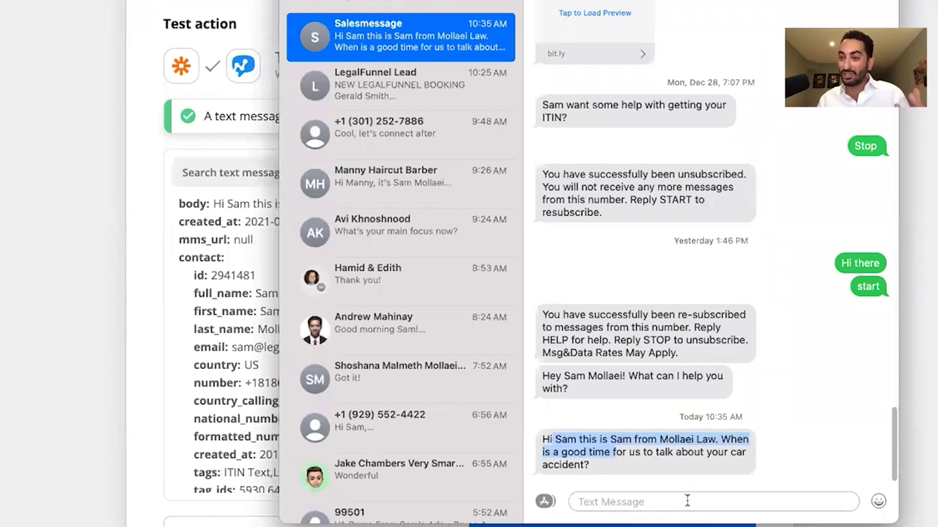
{"action": "left_click", "coordinate": [625, 78]}
{"action": "key", "text": "super+Tab"}
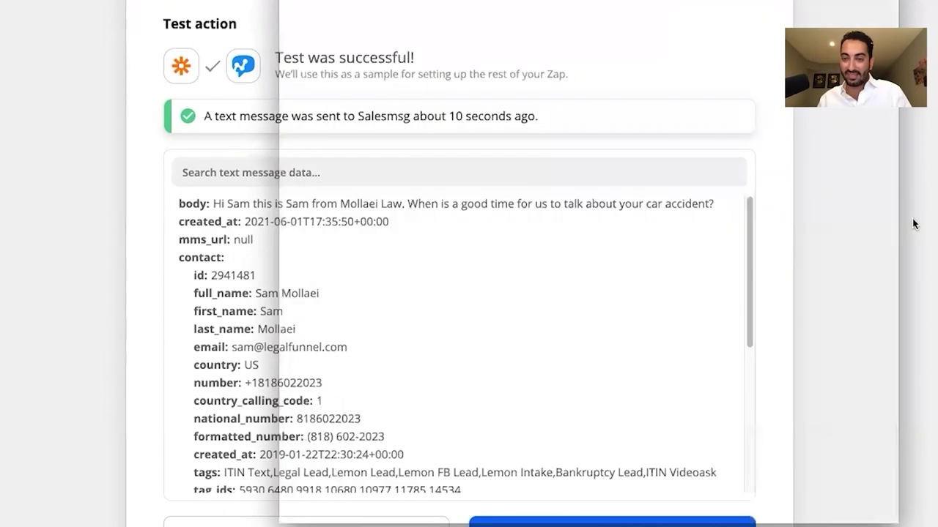
Add an ActiveCampaign action after the Salesmsg step with the Create/Update Contact event and continue to the account choice.
{"action": "scroll", "coordinate": [642, 309], "scroll_direction": "down", "scroll_amount": 3}
{"action": "left_click", "coordinate": [458, 504]}
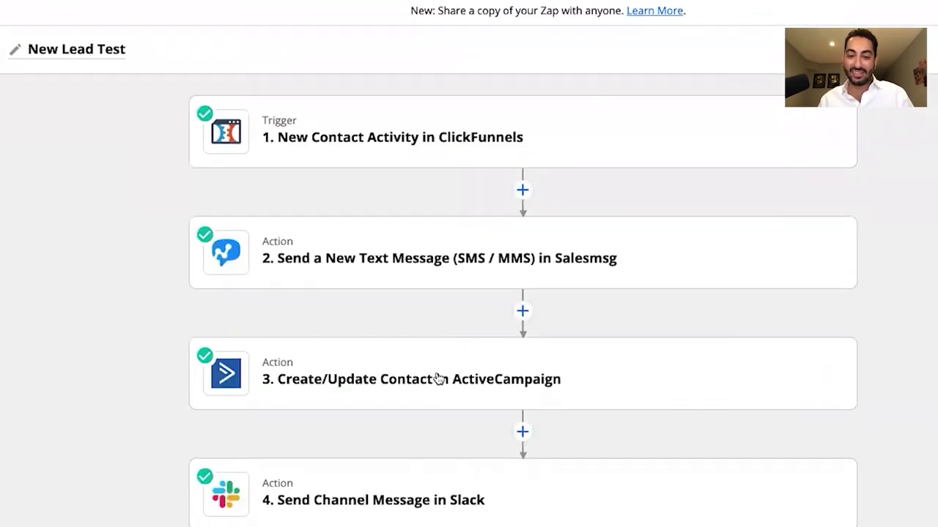
{"action": "mouse_move", "coordinate": [468, 372]}
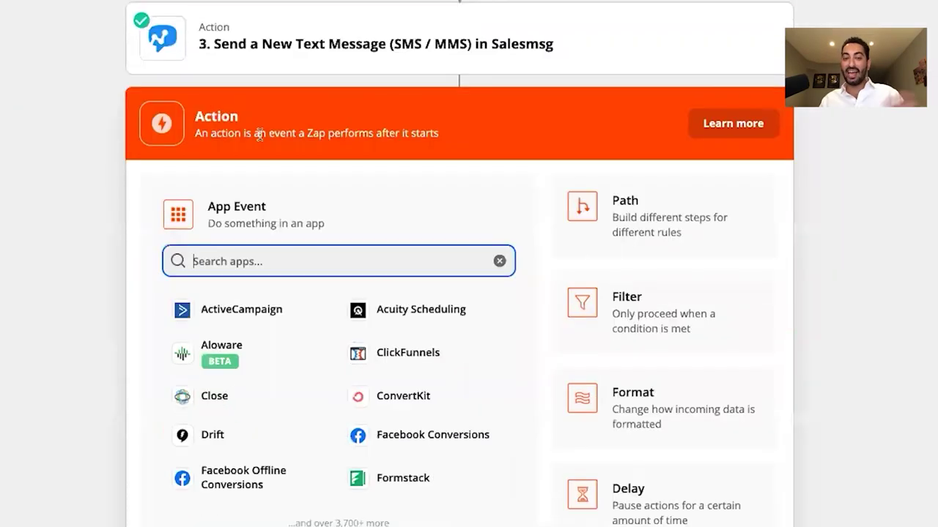
{"action": "left_click", "coordinate": [255, 311]}
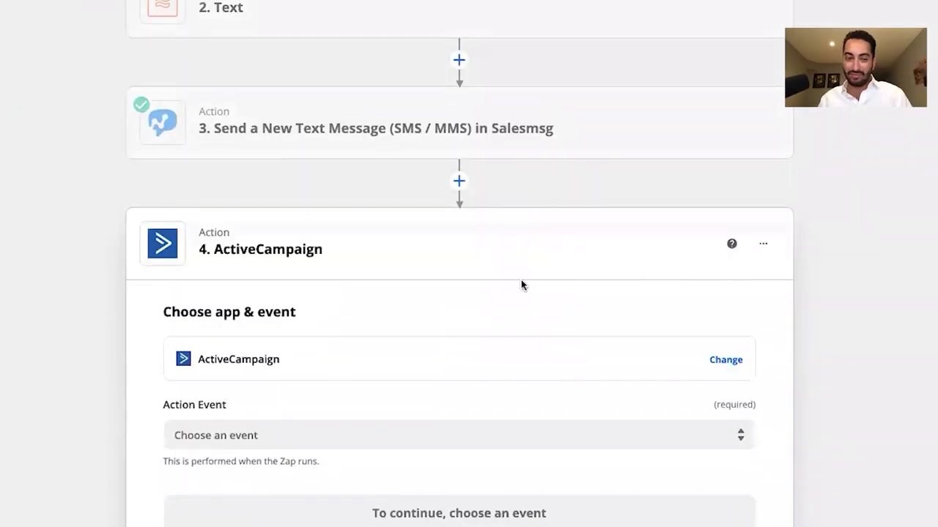
{"action": "scroll", "coordinate": [266, 393], "scroll_direction": "down", "scroll_amount": 1}
{"action": "left_click", "coordinate": [268, 380]}
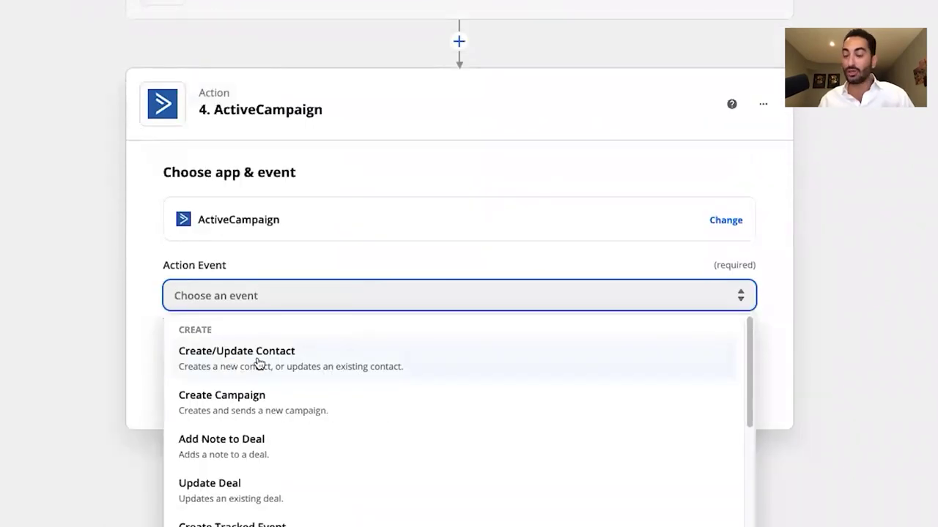
{"action": "left_click", "coordinate": [268, 362]}
{"action": "left_click", "coordinate": [402, 455]}
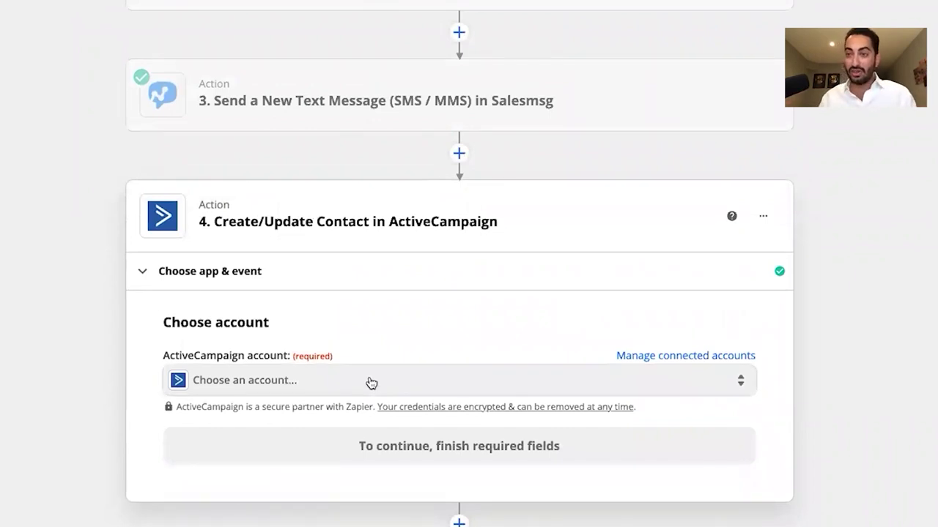
Choose the ActiveCampaign - MollaeiLaw account for the action and continue to its setup.
{"action": "left_click", "coordinate": [372, 382]}
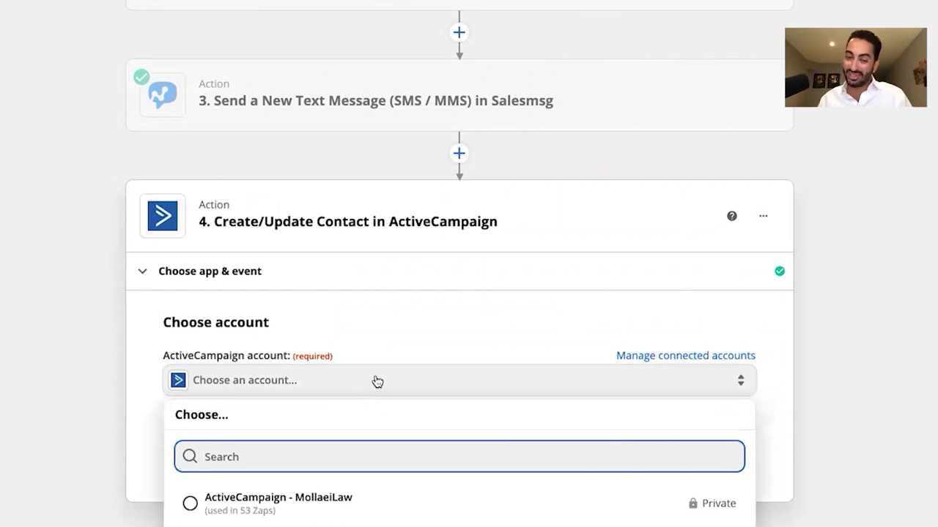
{"action": "scroll", "coordinate": [363, 400], "scroll_direction": "down", "scroll_amount": 1}
{"action": "left_click", "coordinate": [383, 428]}
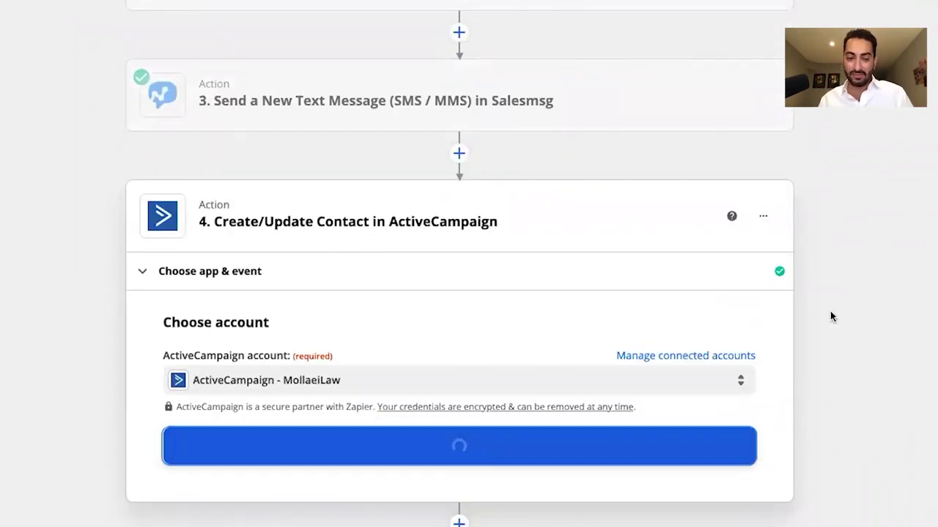
{"action": "key", "text": "Return"}
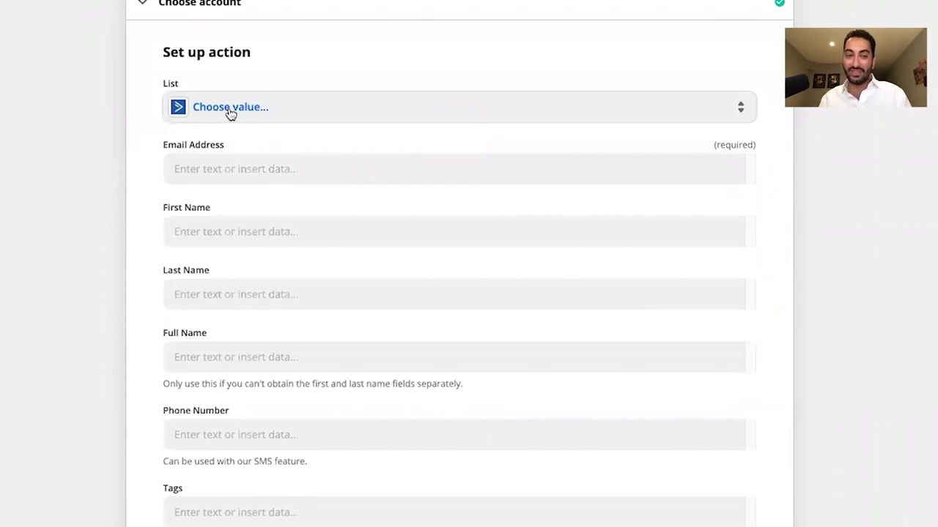
Search the ActiveCampaign lists for "test" and set the action's List to Test.
{"action": "left_click", "coordinate": [230, 110]}
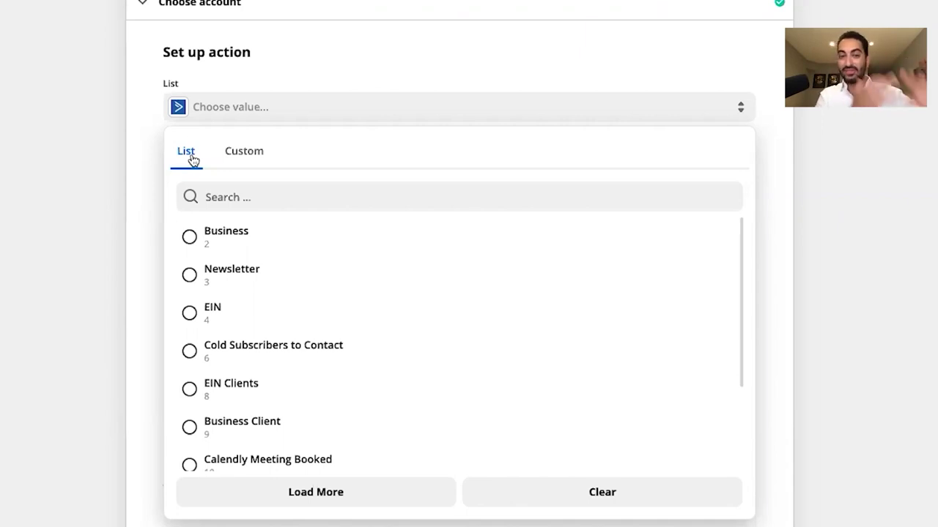
{"action": "left_click", "coordinate": [255, 205]}
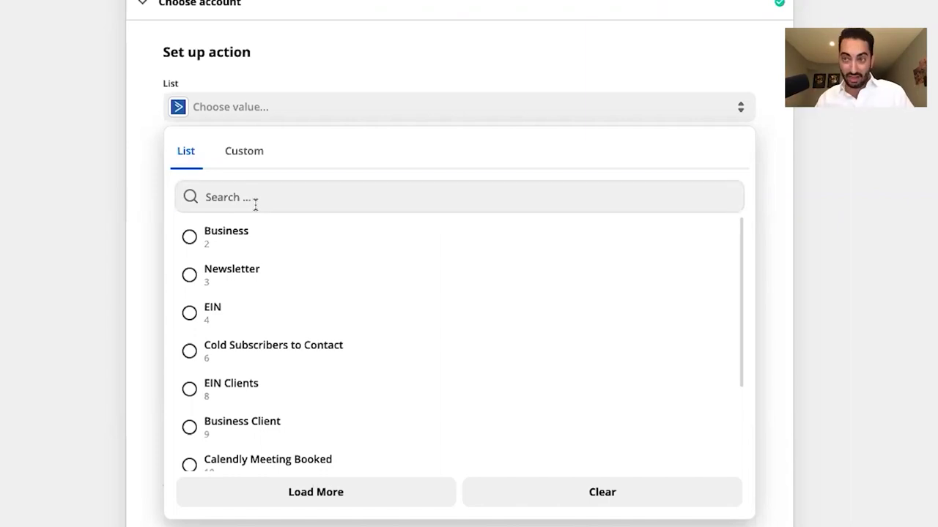
{"action": "type", "text": "test"}
{"action": "scroll", "coordinate": [253, 217], "scroll_direction": "up", "scroll_amount": 2}
{"action": "left_click", "coordinate": [300, 230]}
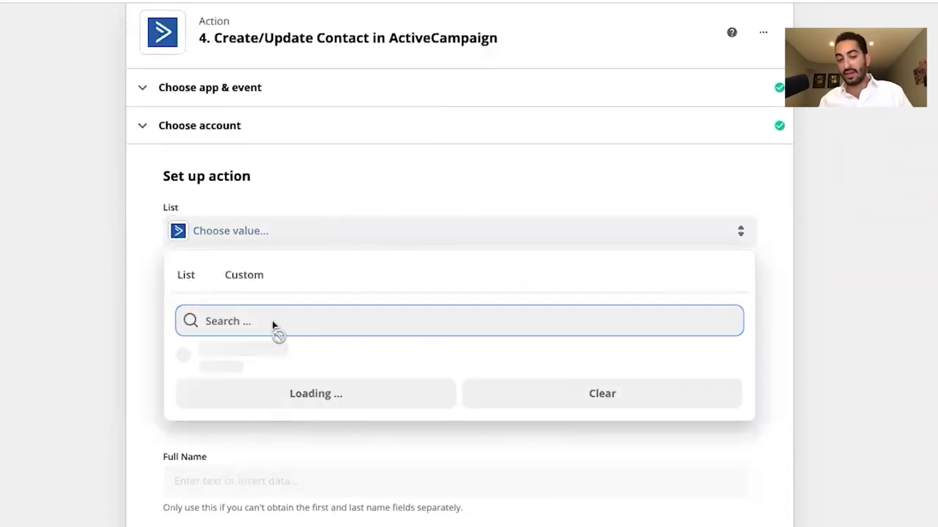
{"action": "type", "text": "t"}
{"action": "left_click", "coordinate": [307, 392]}
Map the ActiveCampaign action's Email Address to the ClickFunnels trigger's Email field.
{"action": "scroll", "coordinate": [330, 219], "scroll_direction": "down", "scroll_amount": 2}
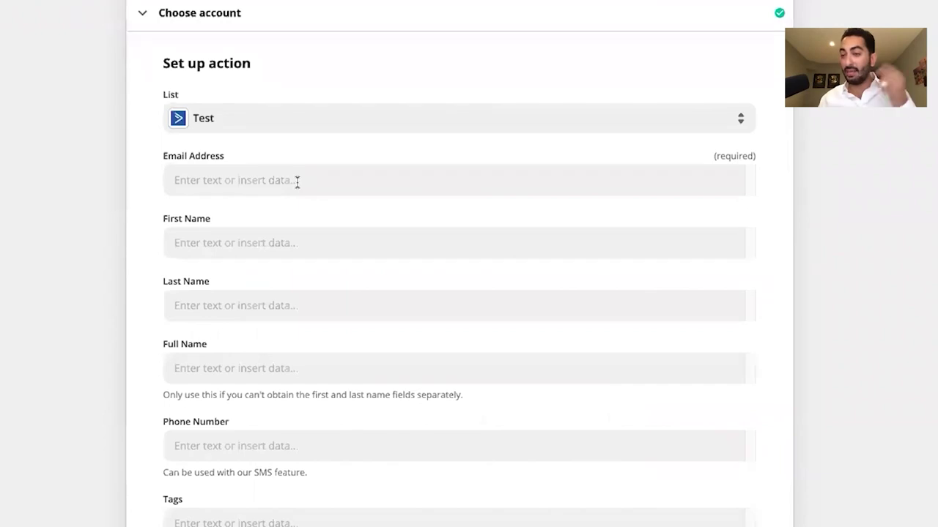
{"action": "left_click", "coordinate": [296, 180]}
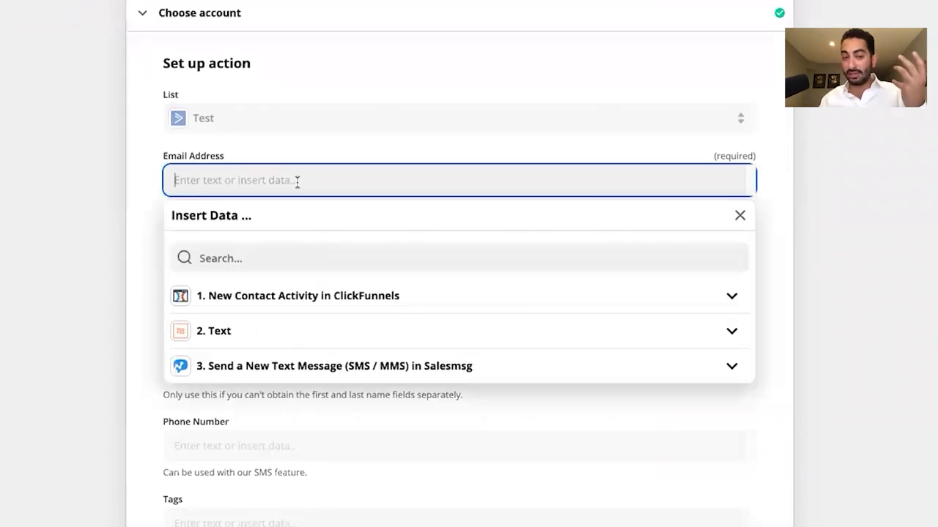
{"action": "left_click", "coordinate": [322, 298]}
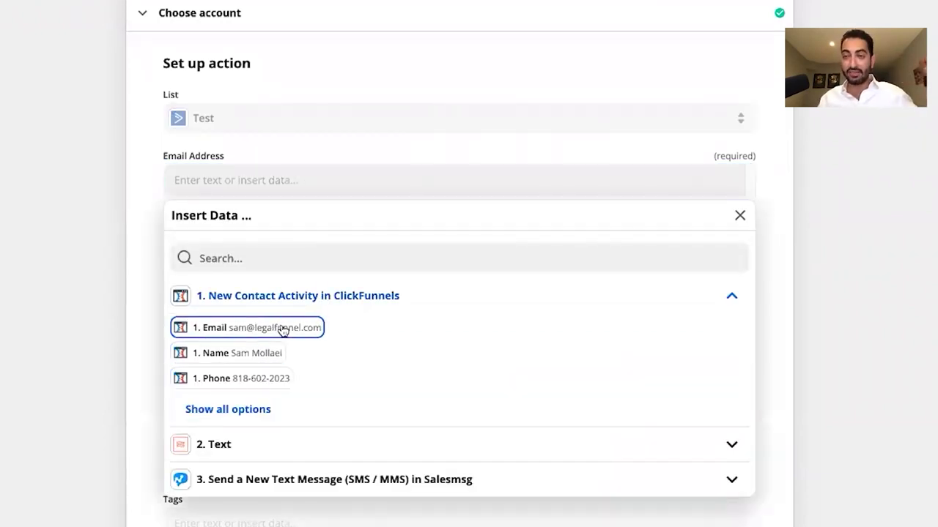
{"action": "left_click", "coordinate": [282, 329]}
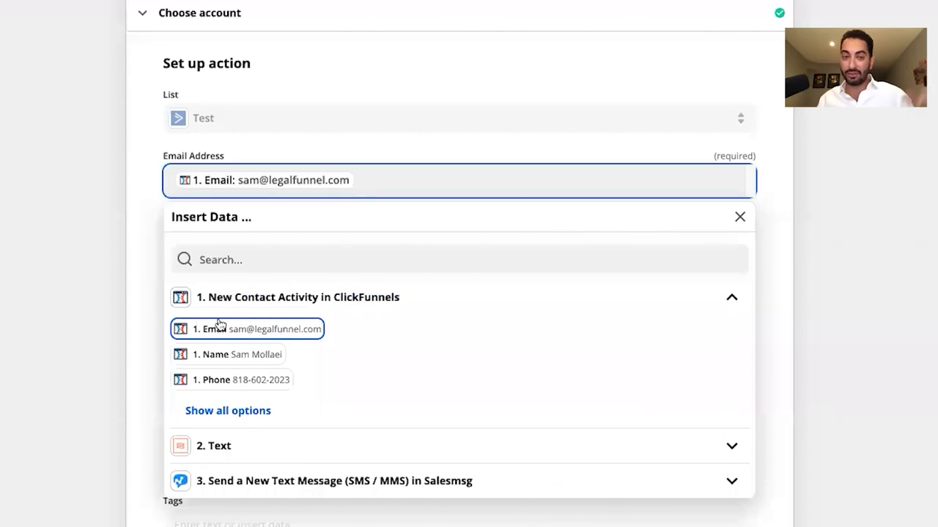
Map the ActiveCampaign action's First Name to the Name output of the Formatter Text step.
{"action": "scroll", "coordinate": [205, 220], "scroll_direction": "down", "scroll_amount": 1}
{"action": "left_click", "coordinate": [239, 176]}
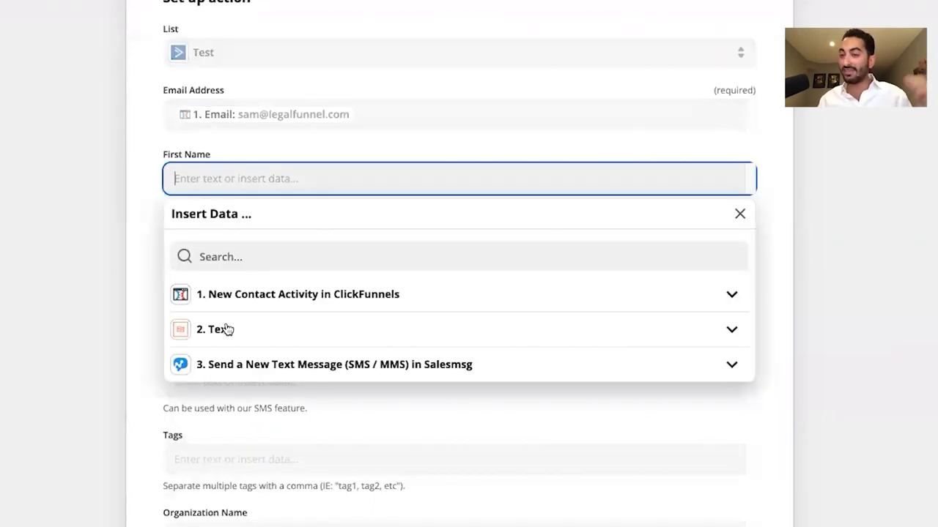
{"action": "scroll", "coordinate": [345, 69], "scroll_direction": "up", "scroll_amount": 7}
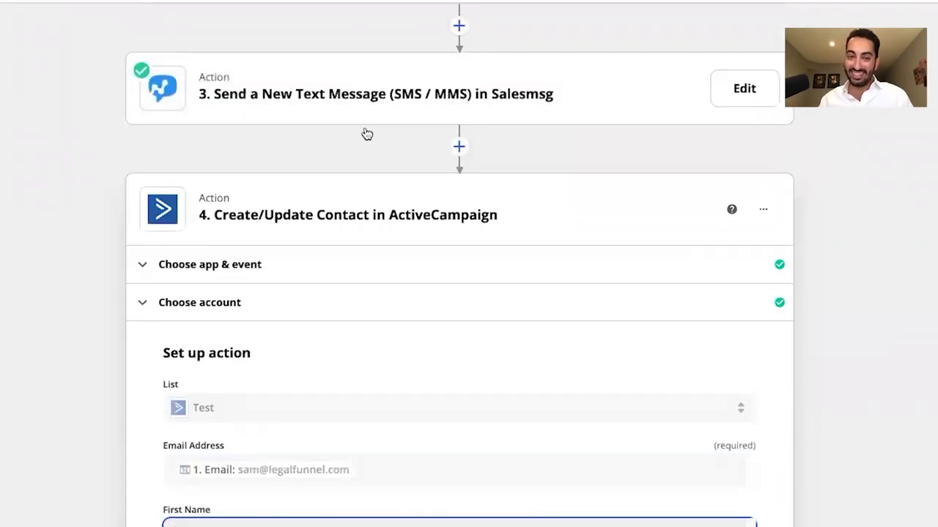
{"action": "scroll", "coordinate": [442, 159], "scroll_direction": "down", "scroll_amount": 6}
{"action": "left_click", "coordinate": [230, 403]}
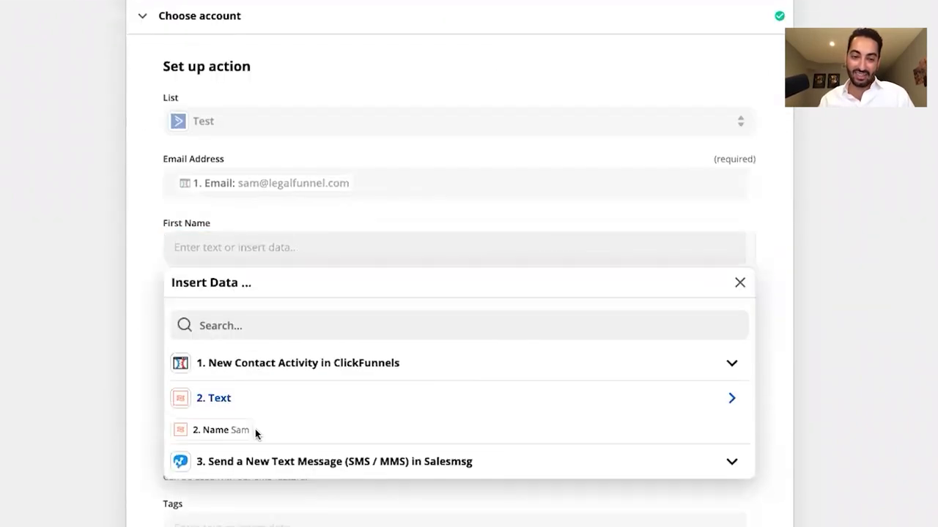
{"action": "left_click", "coordinate": [239, 431]}
{"action": "left_click", "coordinate": [358, 268]}
Map the ActiveCampaign action's Phone Number to the ClickFunnels trigger's Phone field.
{"action": "scroll", "coordinate": [293, 249], "scroll_direction": "down", "scroll_amount": 2}
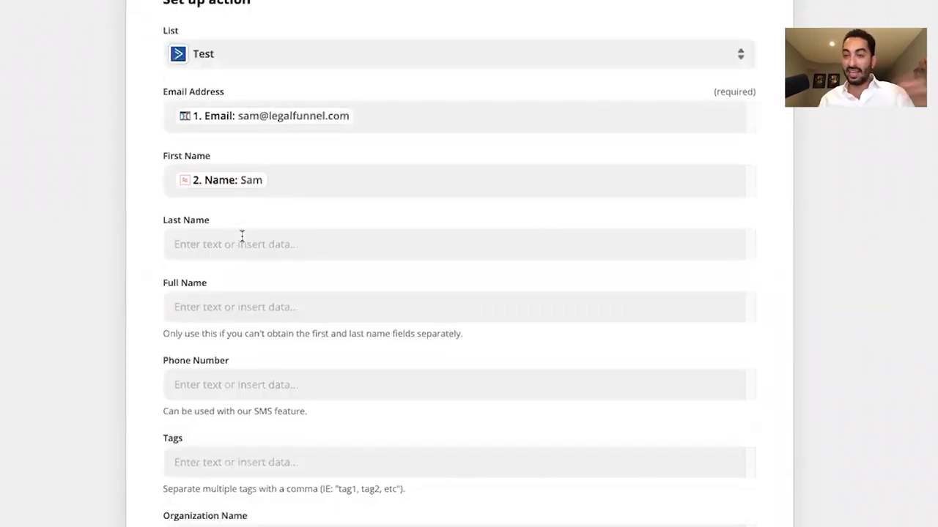
{"action": "scroll", "coordinate": [291, 259], "scroll_direction": "up", "scroll_amount": 8}
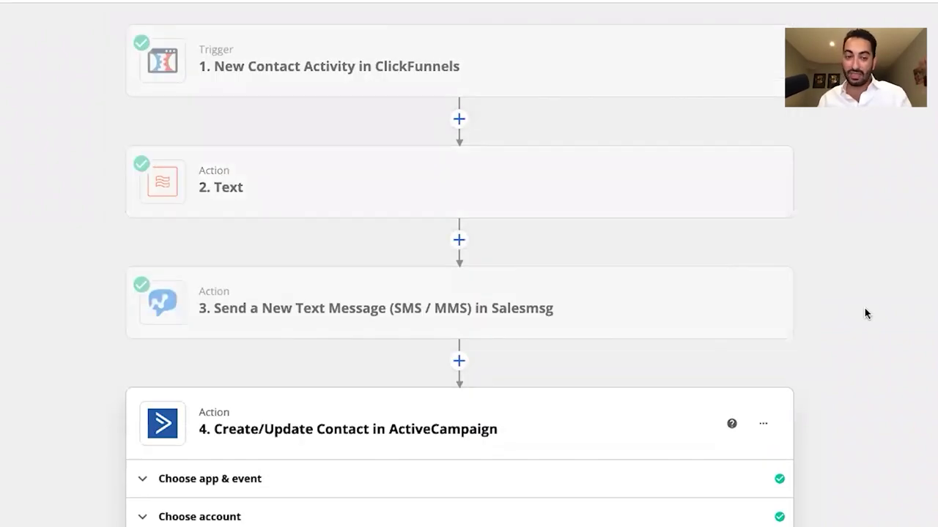
{"action": "scroll", "coordinate": [318, 388], "scroll_direction": "down", "scroll_amount": 7}
{"action": "scroll", "coordinate": [209, 411], "scroll_direction": "down", "scroll_amount": 3}
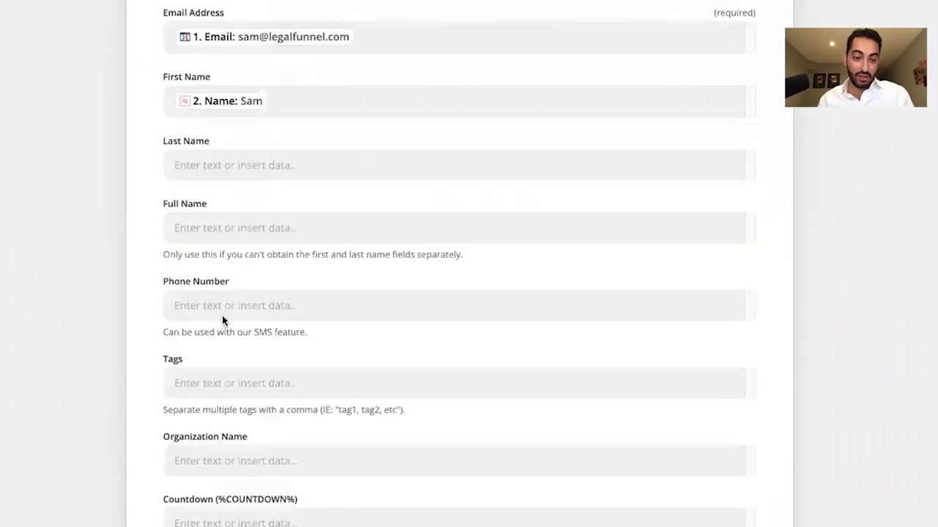
{"action": "left_click", "coordinate": [222, 311]}
{"action": "left_click", "coordinate": [283, 423]}
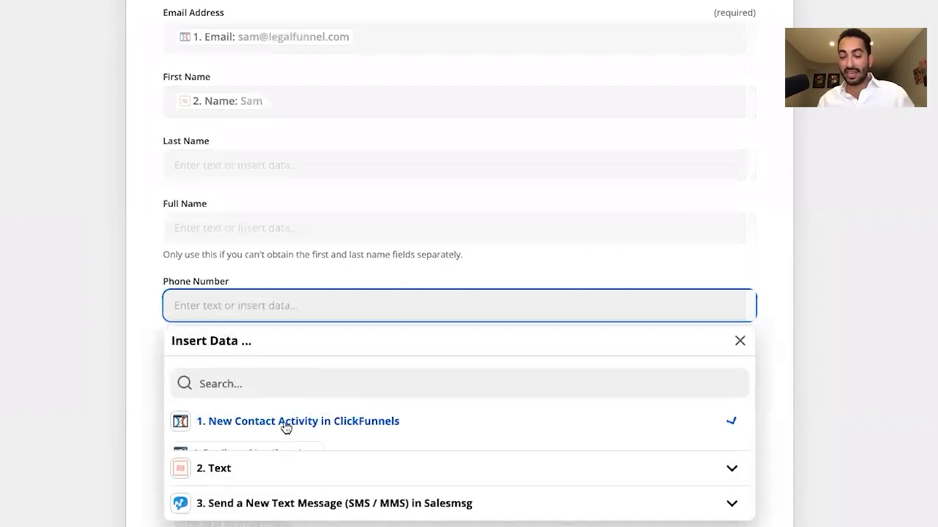
{"action": "left_click", "coordinate": [262, 504]}
{"action": "left_click", "coordinate": [27, 367]}
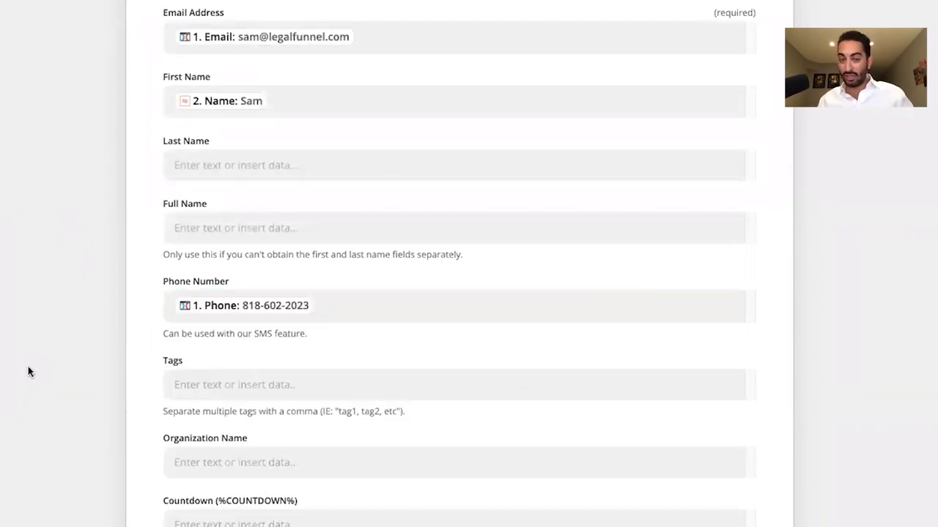
Enter "ClickFunnels Business Lead" in the ActiveCampaign action's Tags field.
{"action": "scroll", "coordinate": [251, 289], "scroll_direction": "down", "scroll_amount": 2}
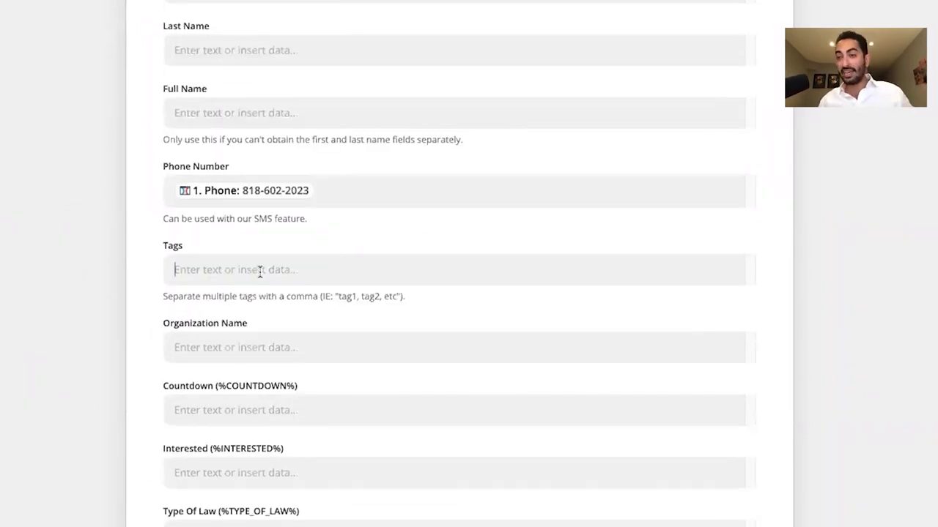
{"action": "left_click", "coordinate": [259, 272]}
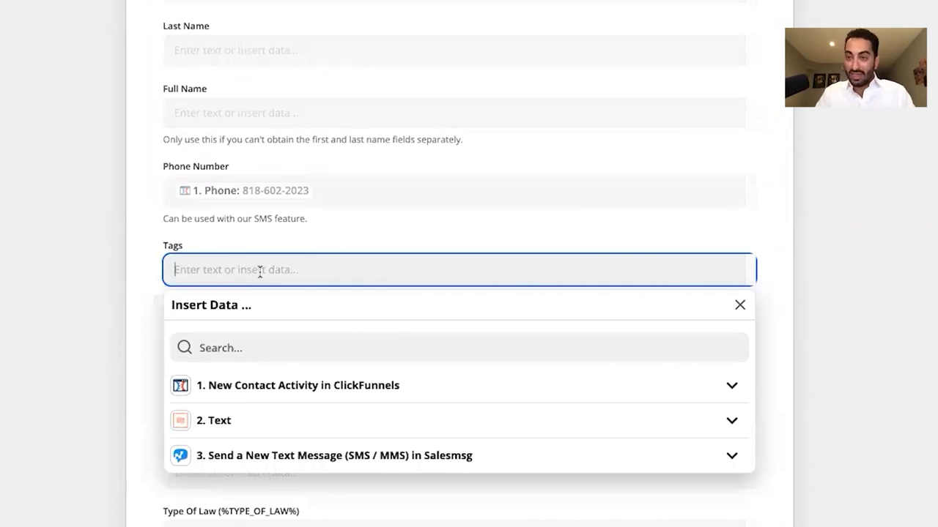
{"action": "type", "text": "ClickFunnels Business Lead"}
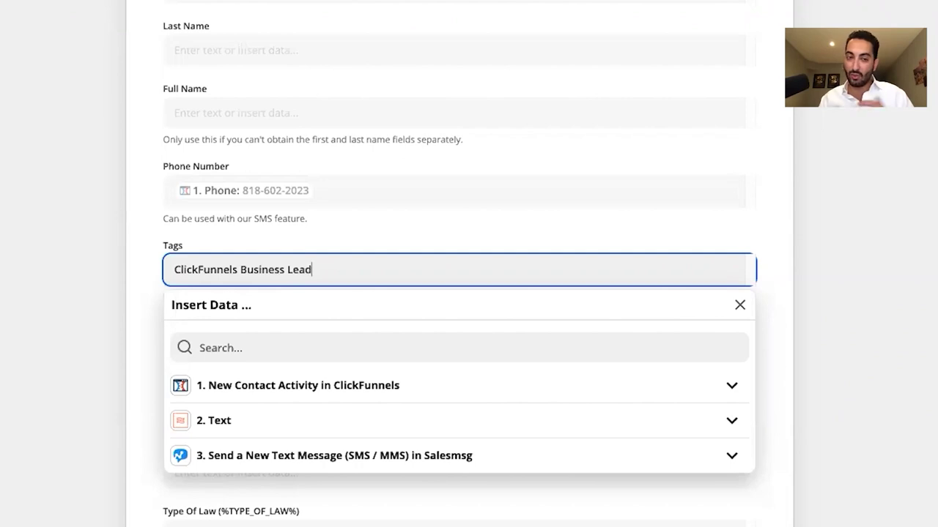
{"action": "scroll", "coordinate": [408, 27], "scroll_direction": "up", "scroll_amount": 3}
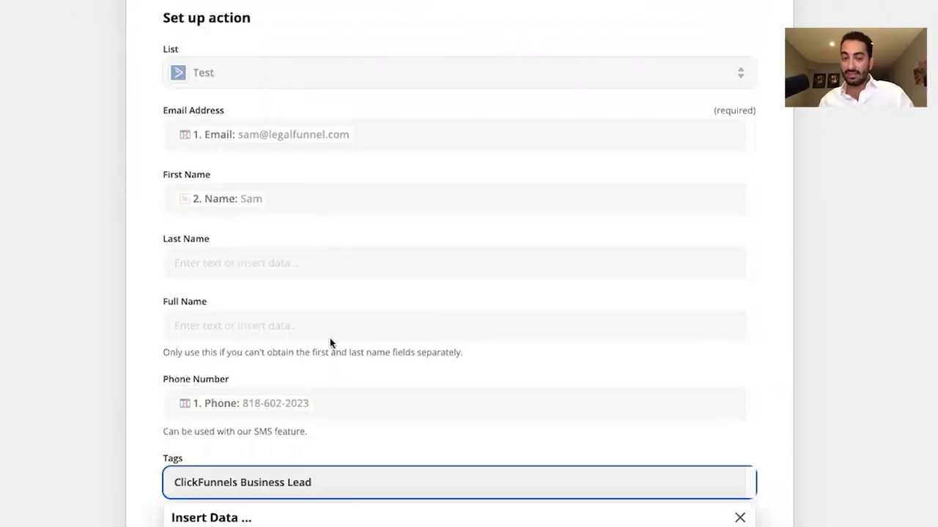
{"action": "scroll", "coordinate": [341, 378], "scroll_direction": "down", "scroll_amount": 3}
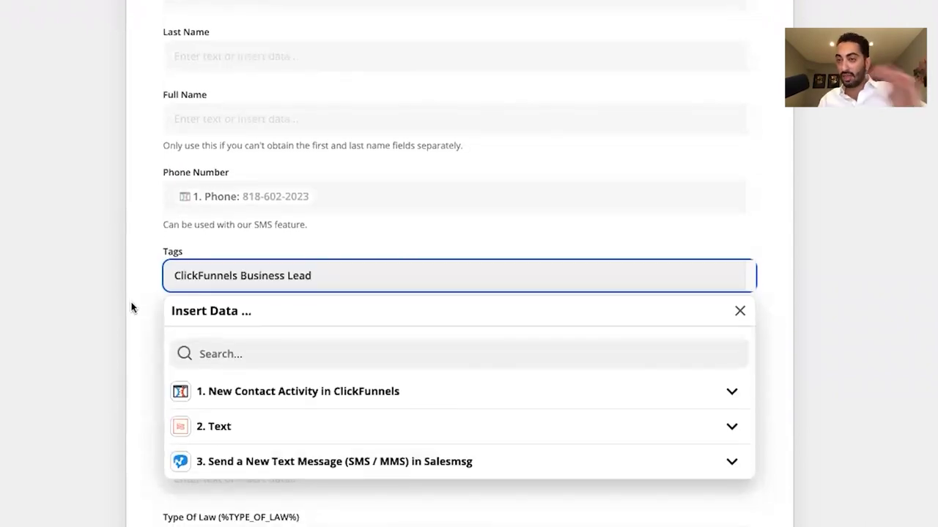
{"action": "left_click", "coordinate": [116, 274]}
Finish the ActiveCampaign action's setup and run its test with review.
{"action": "scroll", "coordinate": [283, 318], "scroll_direction": "down", "scroll_amount": 2}
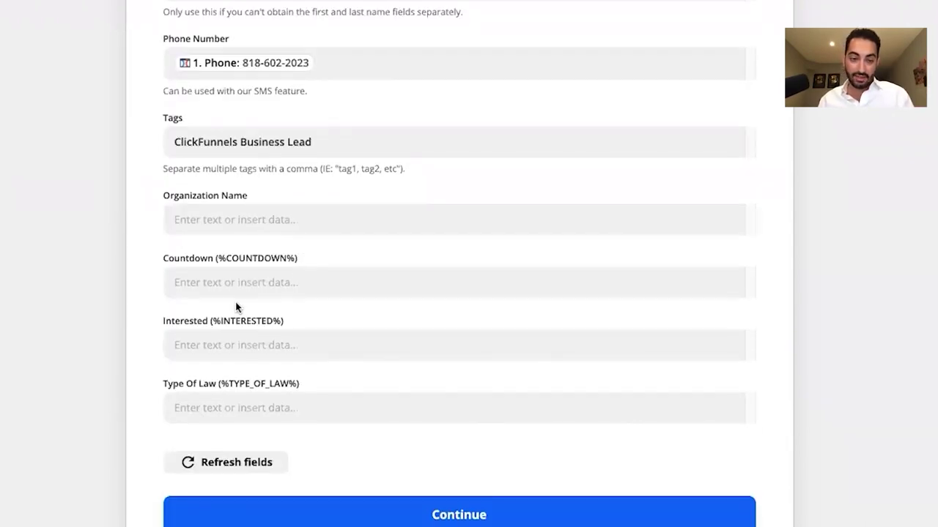
{"action": "scroll", "coordinate": [439, 454], "scroll_direction": "down", "scroll_amount": 1}
{"action": "left_click", "coordinate": [442, 460]}
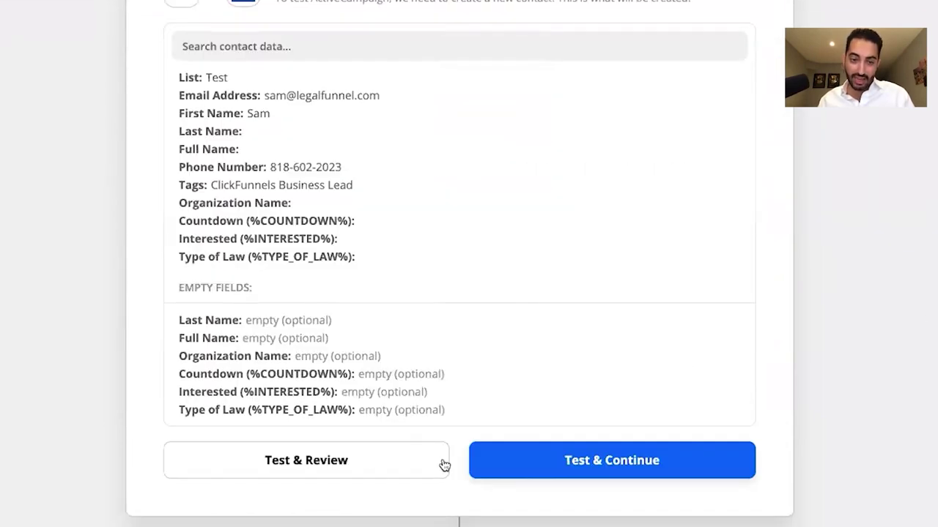
{"action": "left_click", "coordinate": [372, 475]}
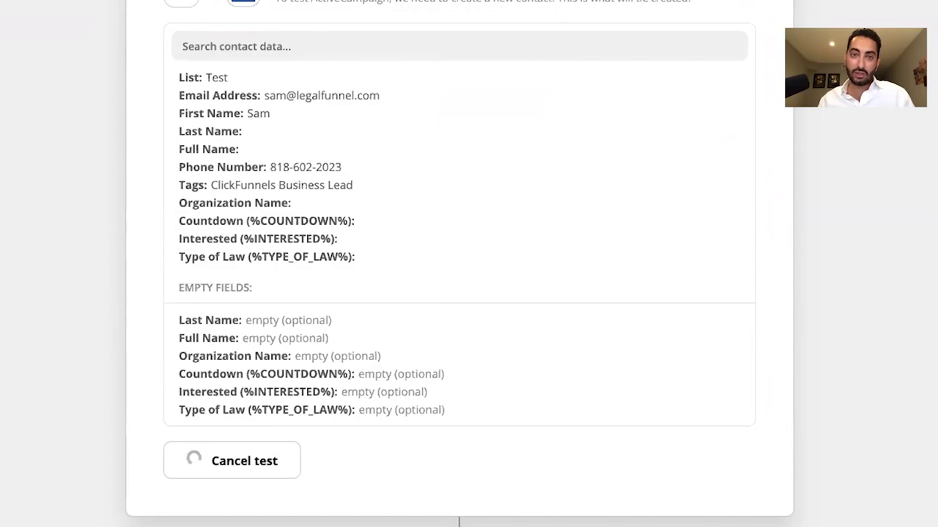
{"action": "key", "text": "ctrl+t"}
{"action": "left_click", "coordinate": [469, 0]}
{"action": "left_click", "coordinate": [469, 5]}
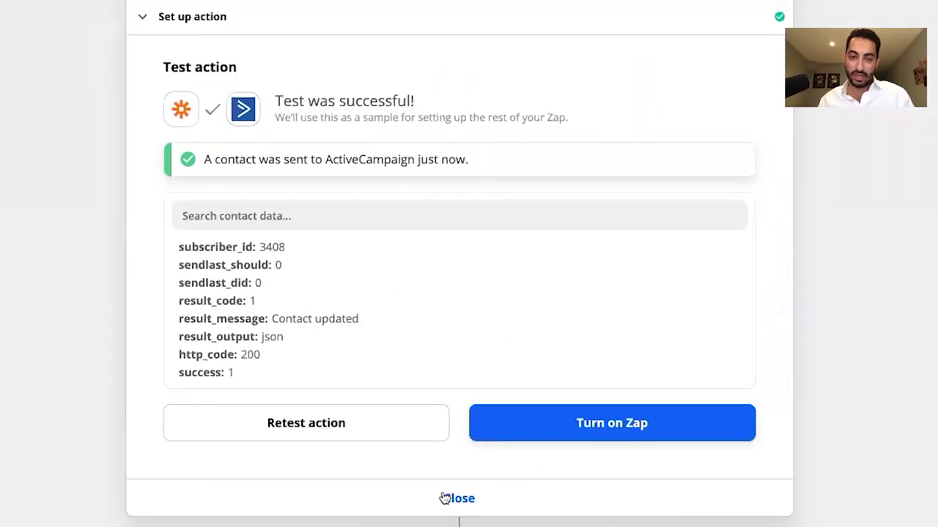
Close the tested ActiveCampaign action, then reopen its setup and review the list, email, first name, phone and tag mappings.
{"action": "left_click", "coordinate": [446, 498]}
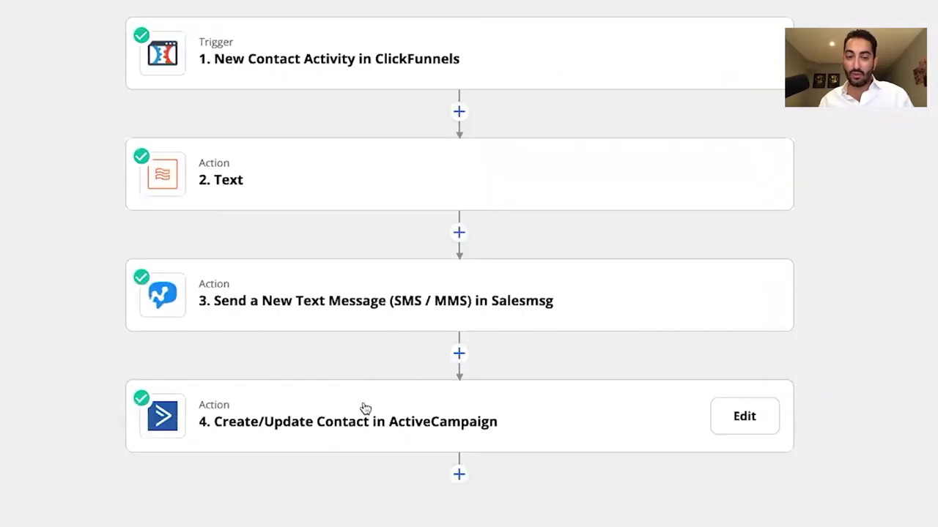
{"action": "left_click", "coordinate": [365, 408]}
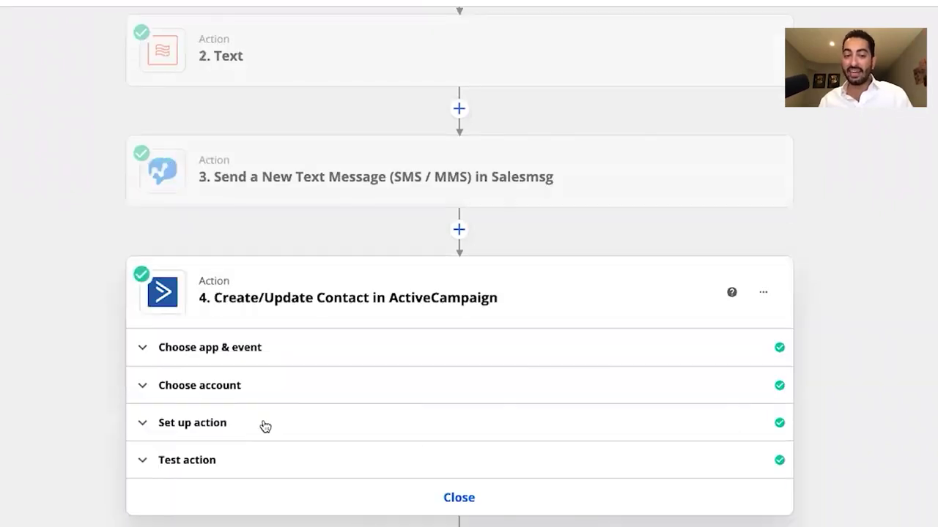
{"action": "left_click", "coordinate": [258, 427]}
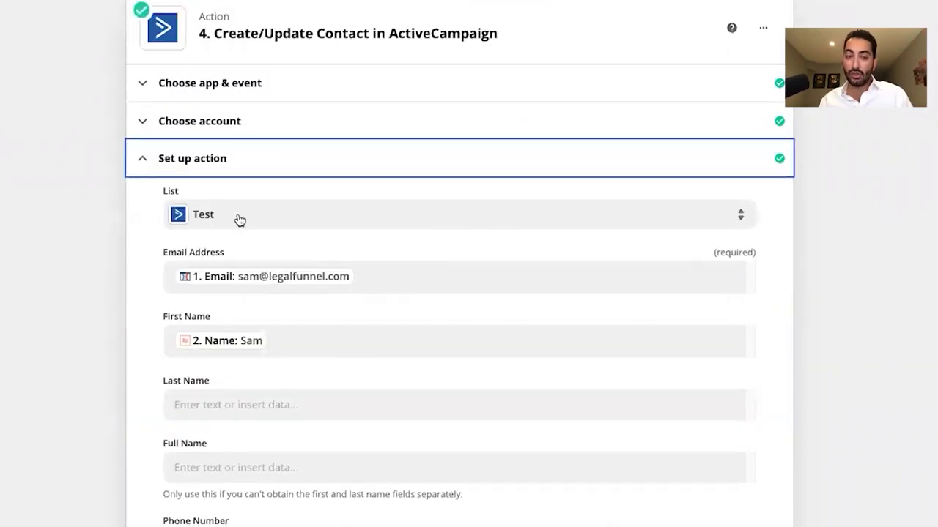
{"action": "scroll", "coordinate": [253, 220], "scroll_direction": "down", "scroll_amount": 4}
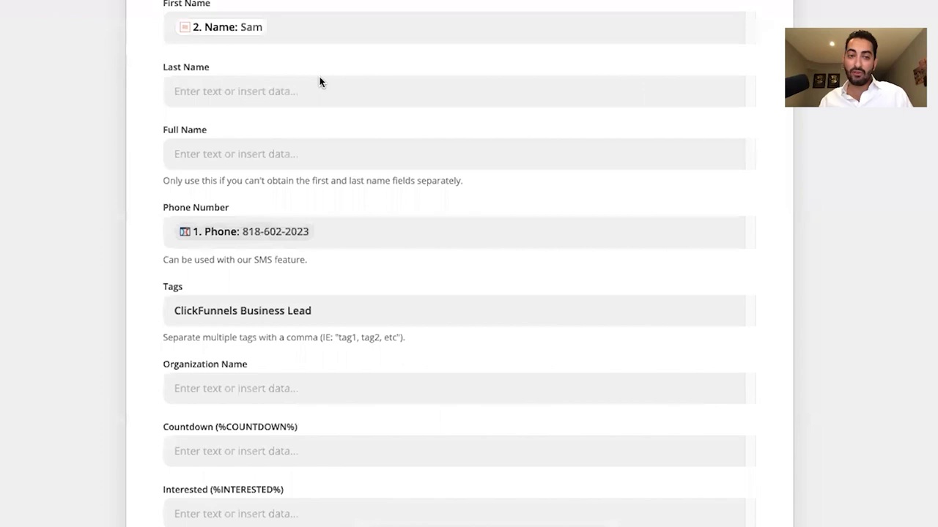
{"action": "scroll", "coordinate": [273, 84], "scroll_direction": "up", "scroll_amount": 1}
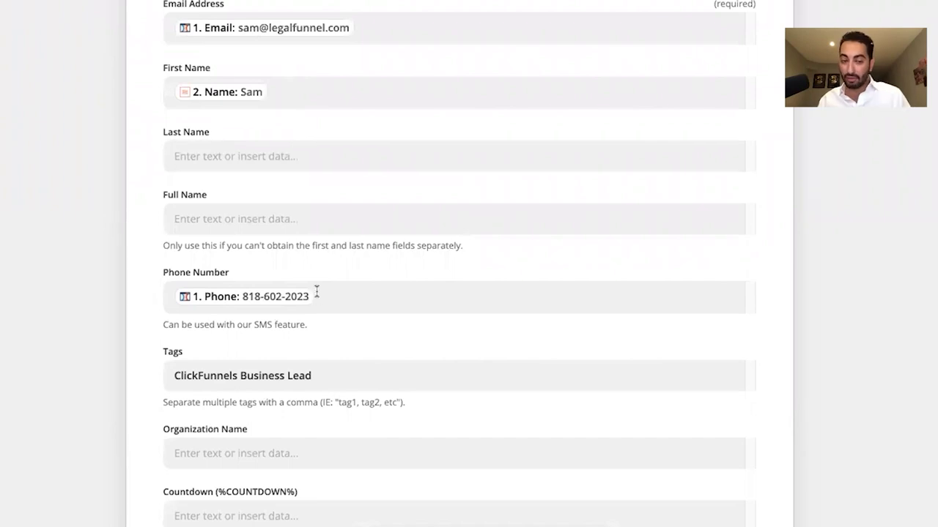
{"action": "scroll", "coordinate": [339, 105], "scroll_direction": "up", "scroll_amount": 1}
{"action": "scroll", "coordinate": [343, 183], "scroll_direction": "down", "scroll_amount": 3}
Switch to ActiveCampaign and open the Test automation from the automations list.
{"action": "left_click", "coordinate": [346, 236]}
{"action": "key", "text": "ctrl+a"}
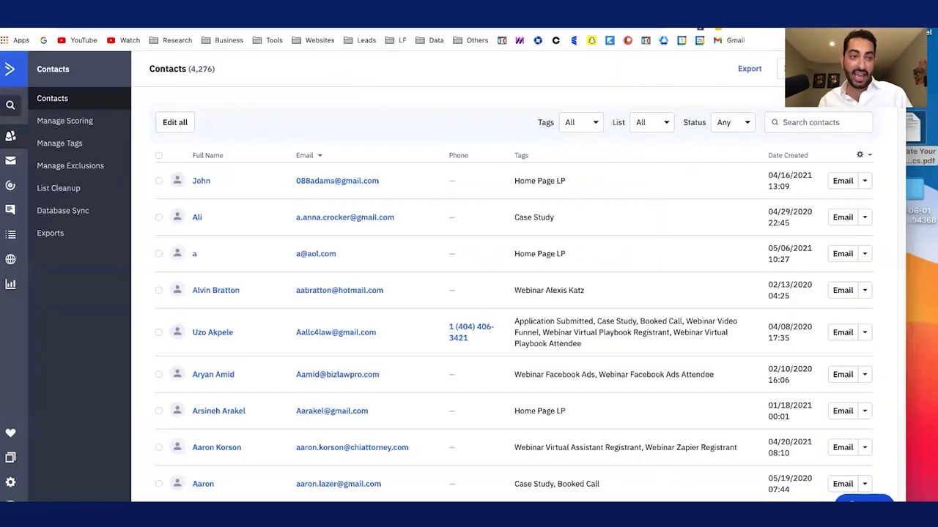
{"action": "left_click", "coordinate": [10, 185]}
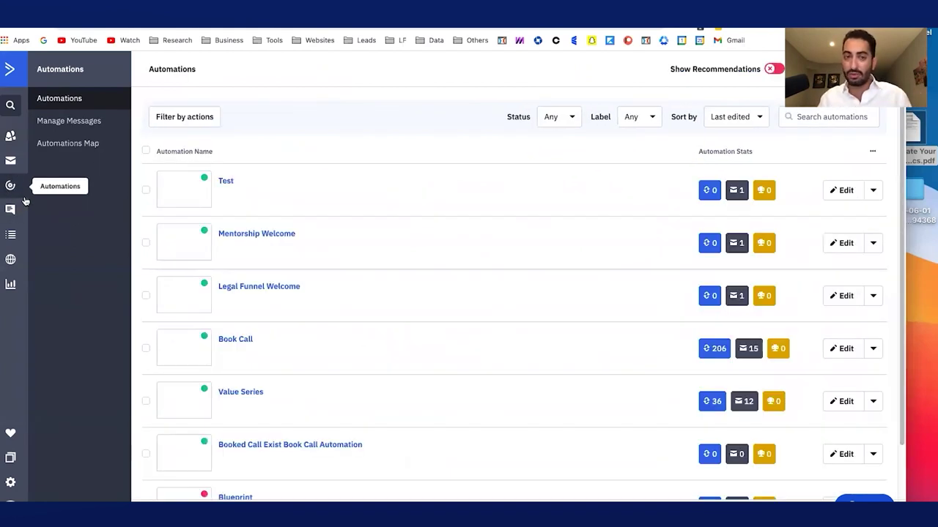
{"action": "left_click", "coordinate": [235, 177]}
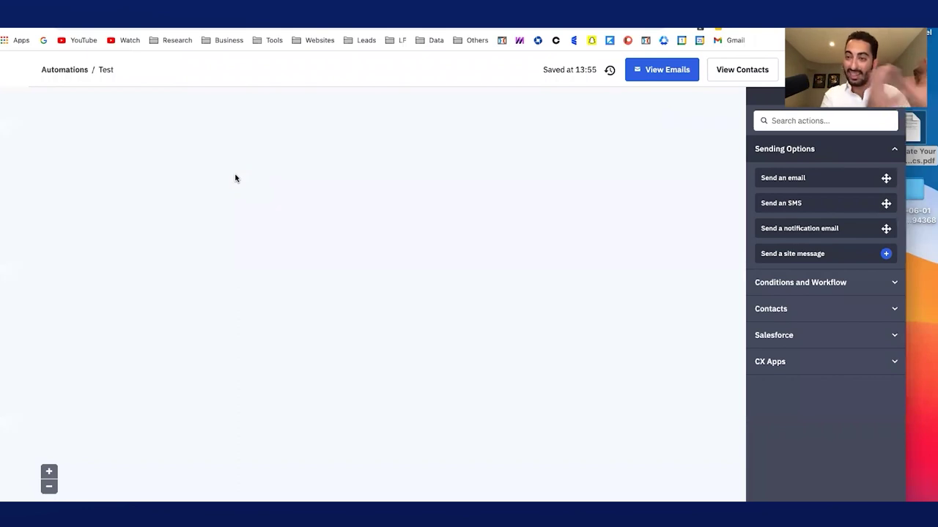
{"action": "mouse_move", "coordinate": [378, 255]}
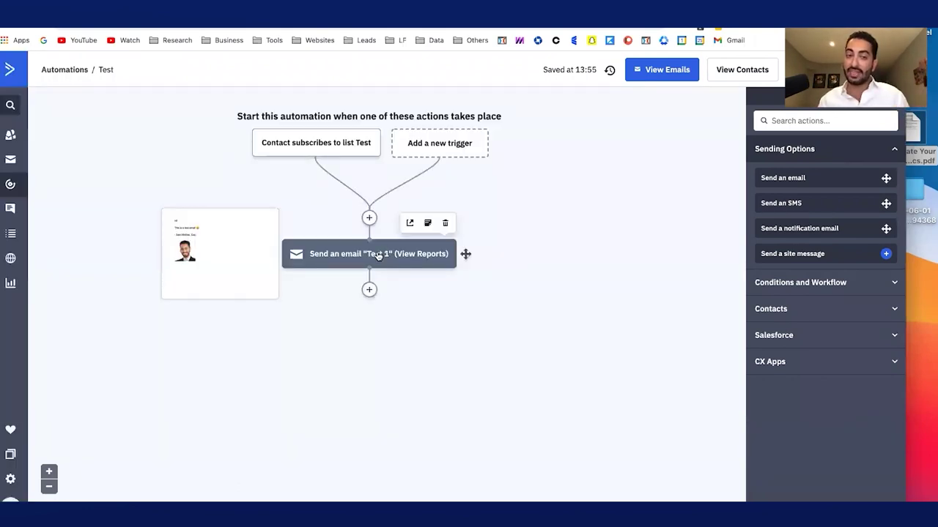
Add a wait condition for a specified period of time directly after the "Test 1" email.
{"action": "left_click", "coordinate": [370, 289]}
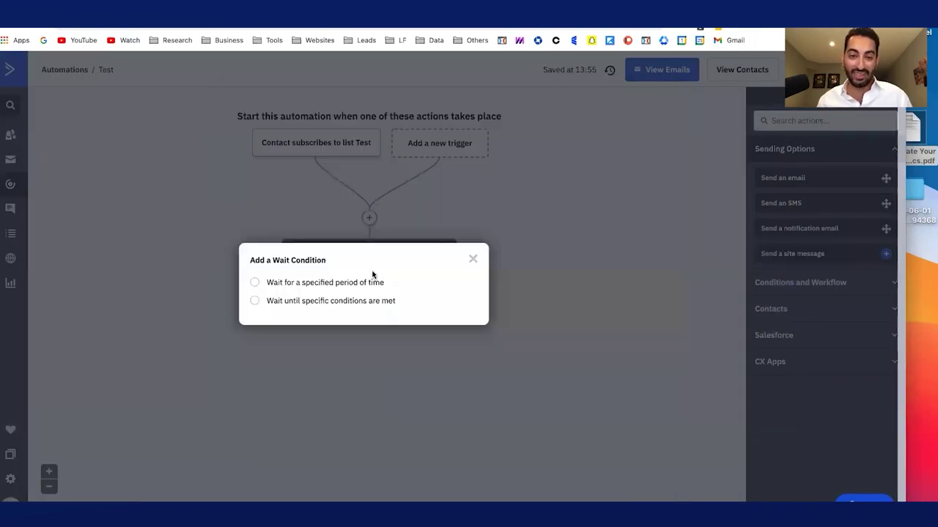
{"action": "left_click", "coordinate": [352, 282]}
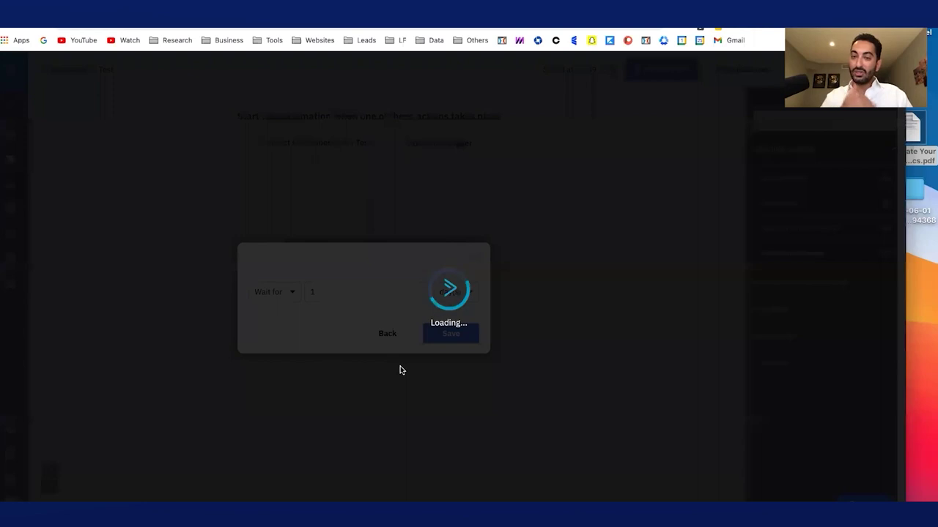